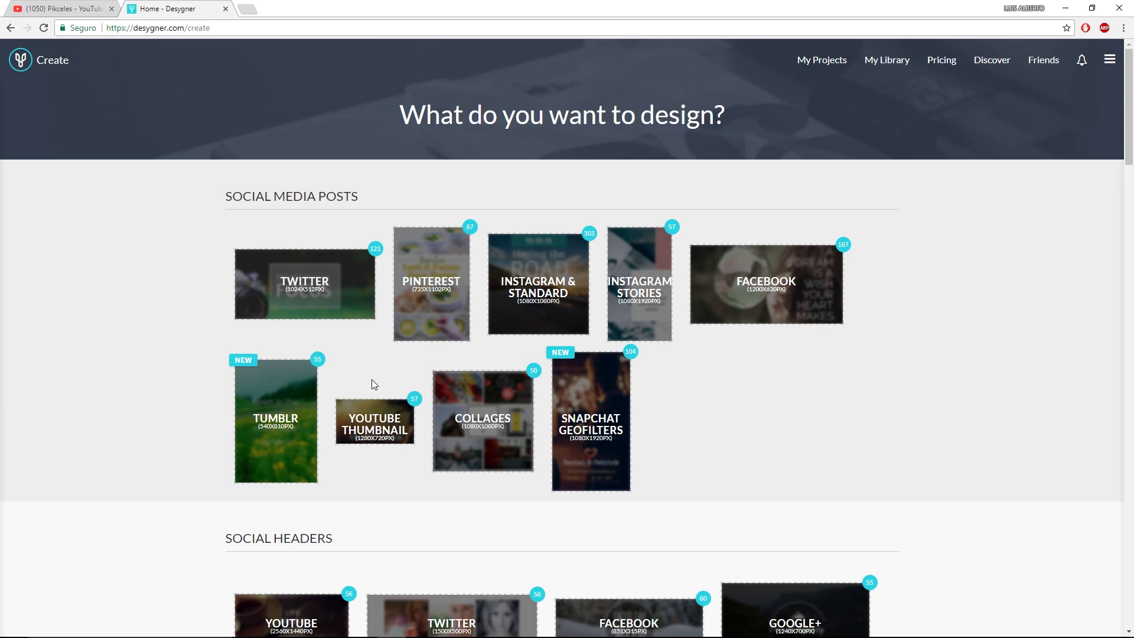
# Examine the YouTube thumbnail templates and the range of design formats offered, from social media posts to custom sizes.
pyautogui.click(364, 402)
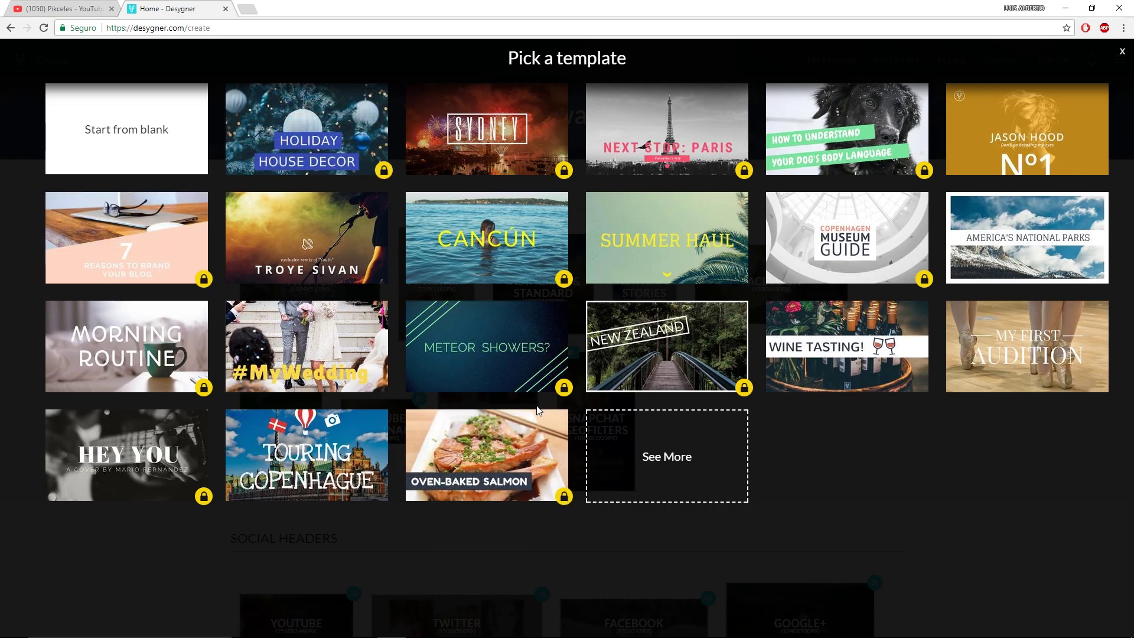
pyautogui.press('Escape')
pyautogui.scroll(-6, 949, 385)
pyautogui.scroll(1, 903, 389)
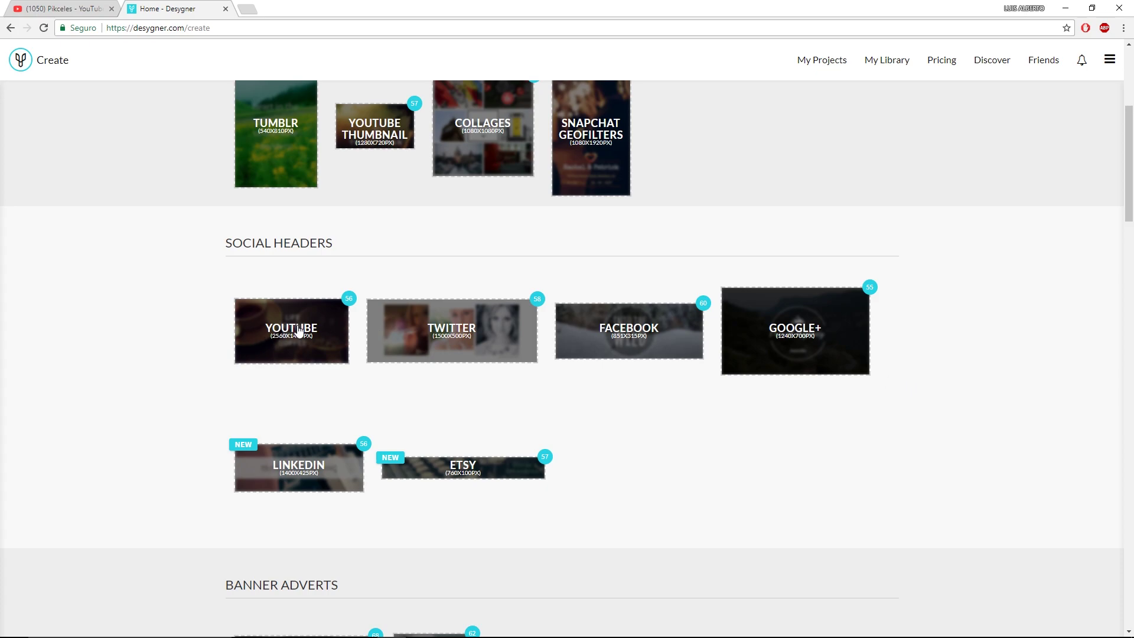
pyautogui.scroll(-20, 845, 339)
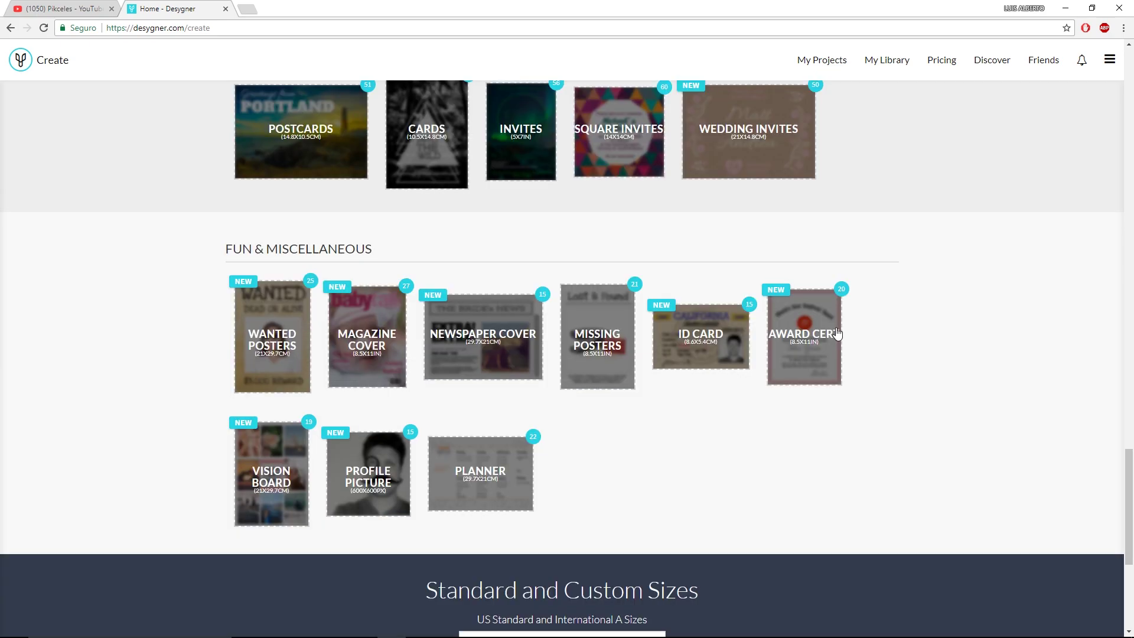
pyautogui.scroll(-2, 836, 331)
pyautogui.scroll(20, 823, 332)
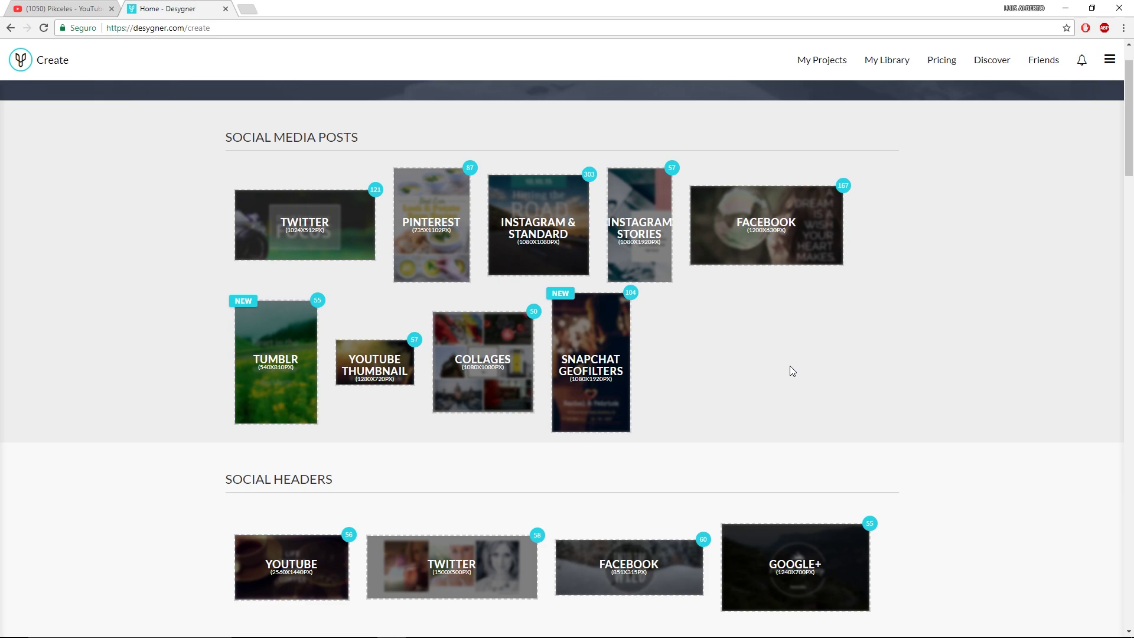
pyautogui.scroll(1, 789, 371)
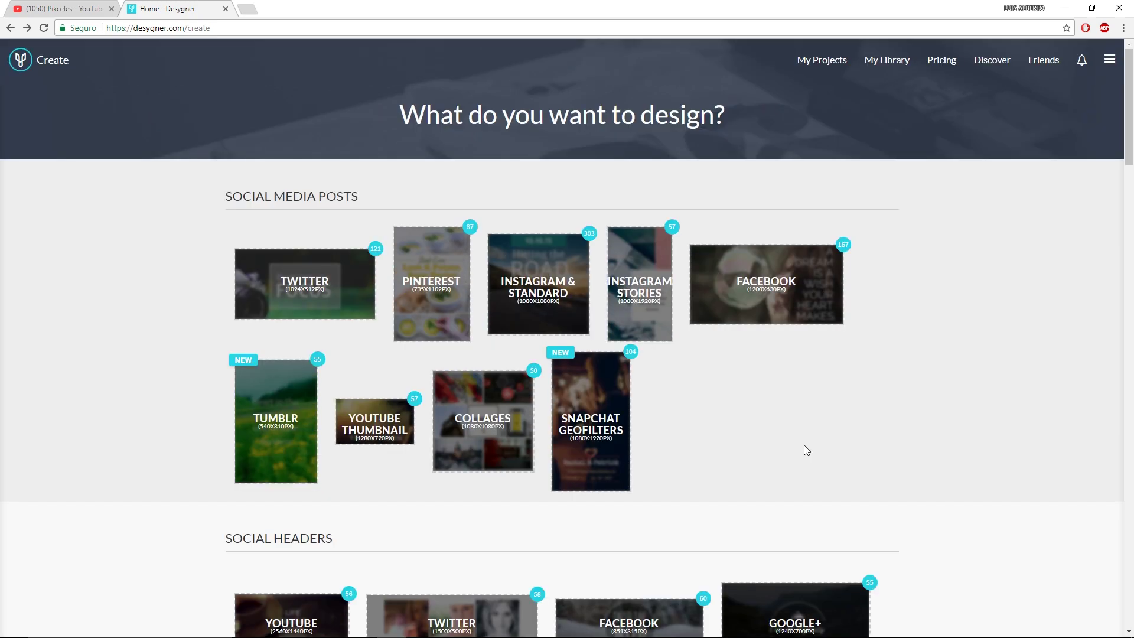
# Browse the Collages templates and start a project from the free four-frame Christmas Home template.
pyautogui.click(492, 424)
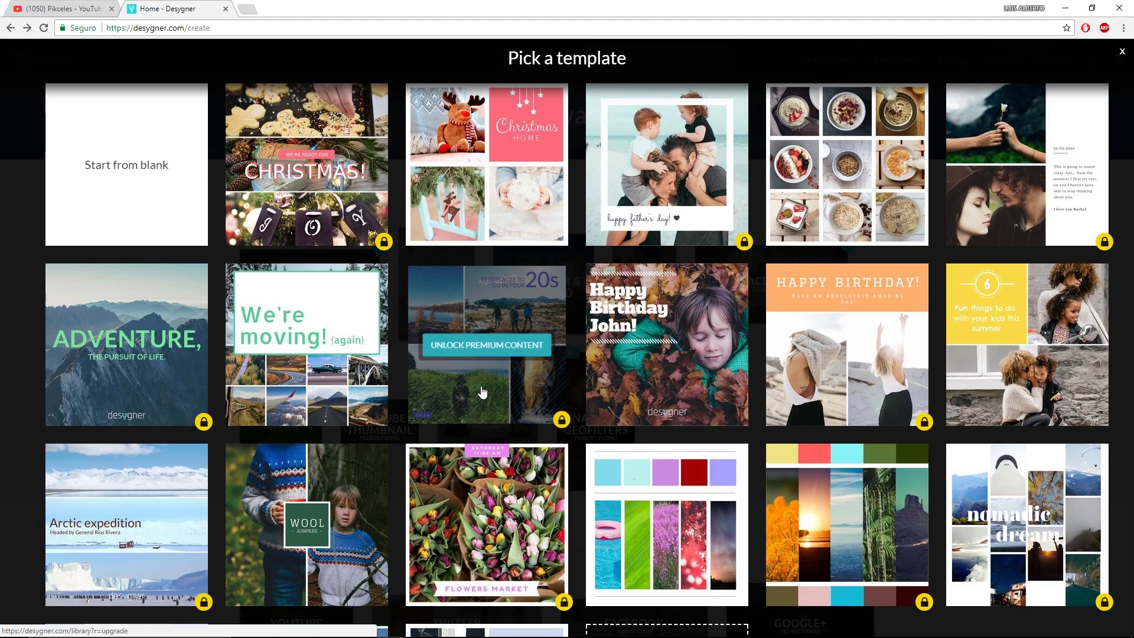
pyautogui.scroll(-3, 667, 343)
pyautogui.scroll(3, 799, 427)
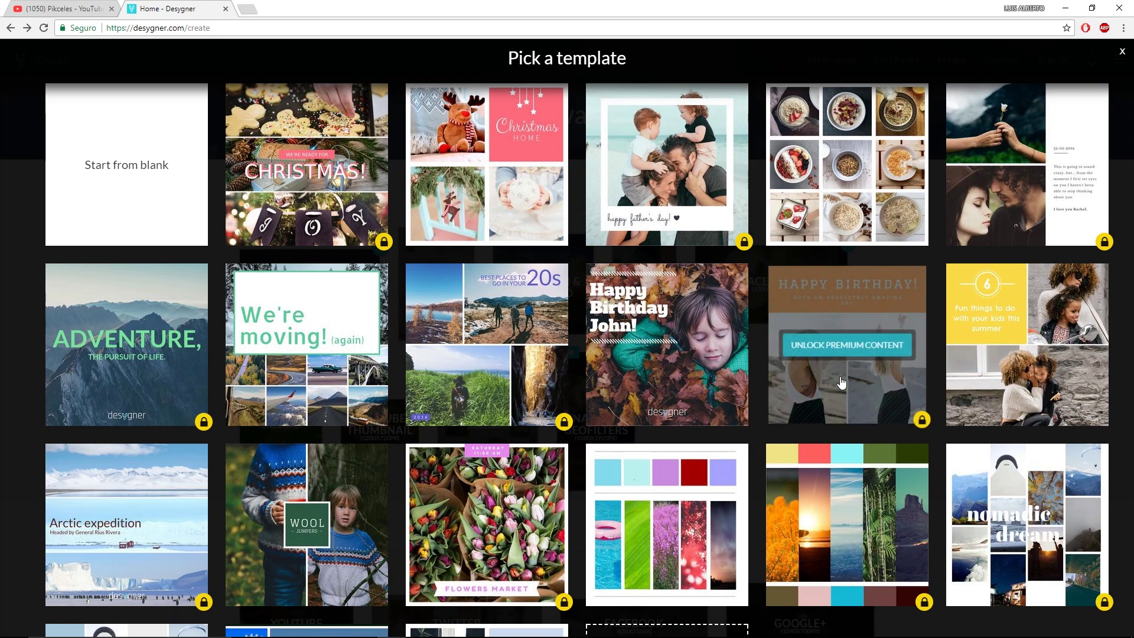
pyautogui.moveTo(94, 412)
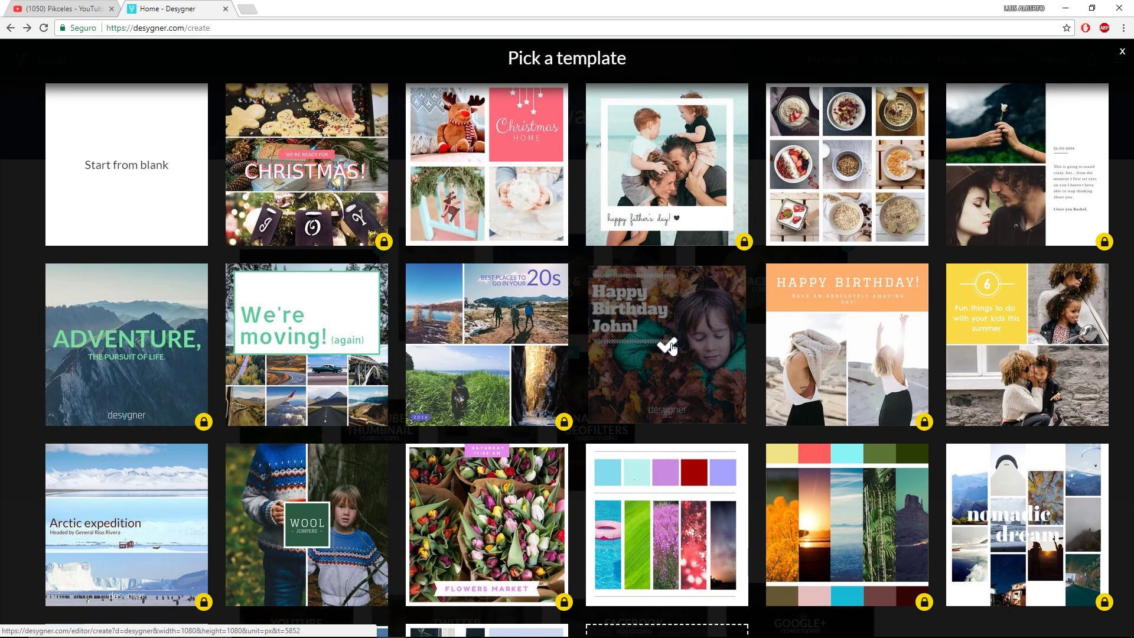
pyautogui.moveTo(511, 228)
pyautogui.scroll(-3, 602, 345)
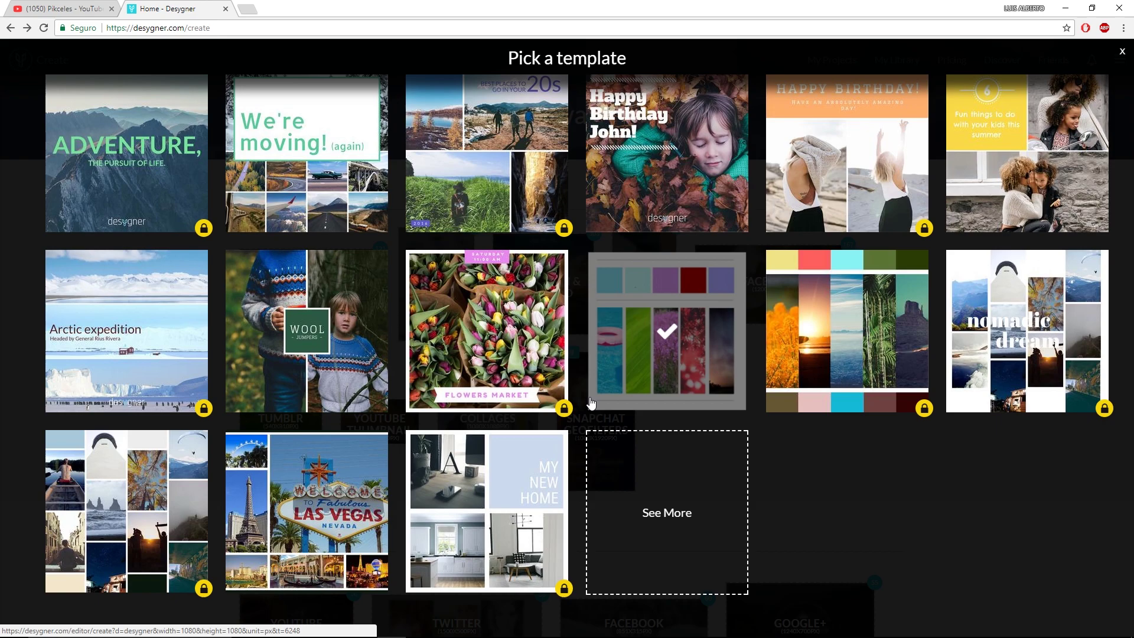
pyautogui.scroll(3, 590, 407)
pyautogui.click(505, 192)
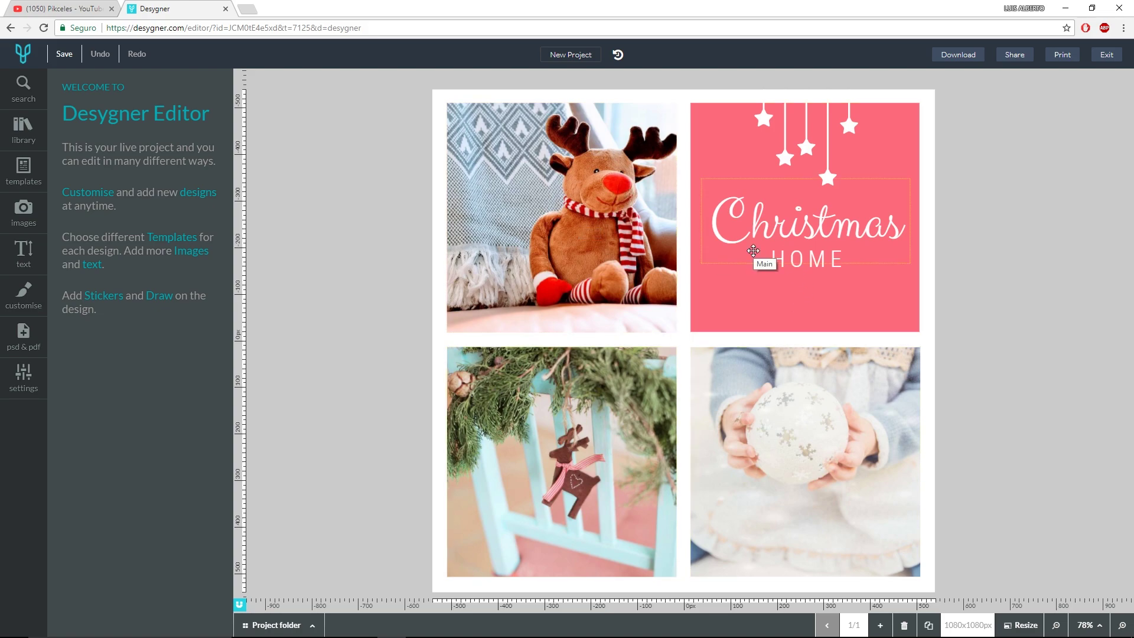
# Tilt the Christmas heading upward and move the HOME text lower within the pink square.
pyautogui.click(775, 216)
pyautogui.moveTo(856, 222); pyautogui.dragTo(844, 195)
pyautogui.moveTo(816, 266); pyautogui.dragTo(826, 304)
pyautogui.click(833, 220)
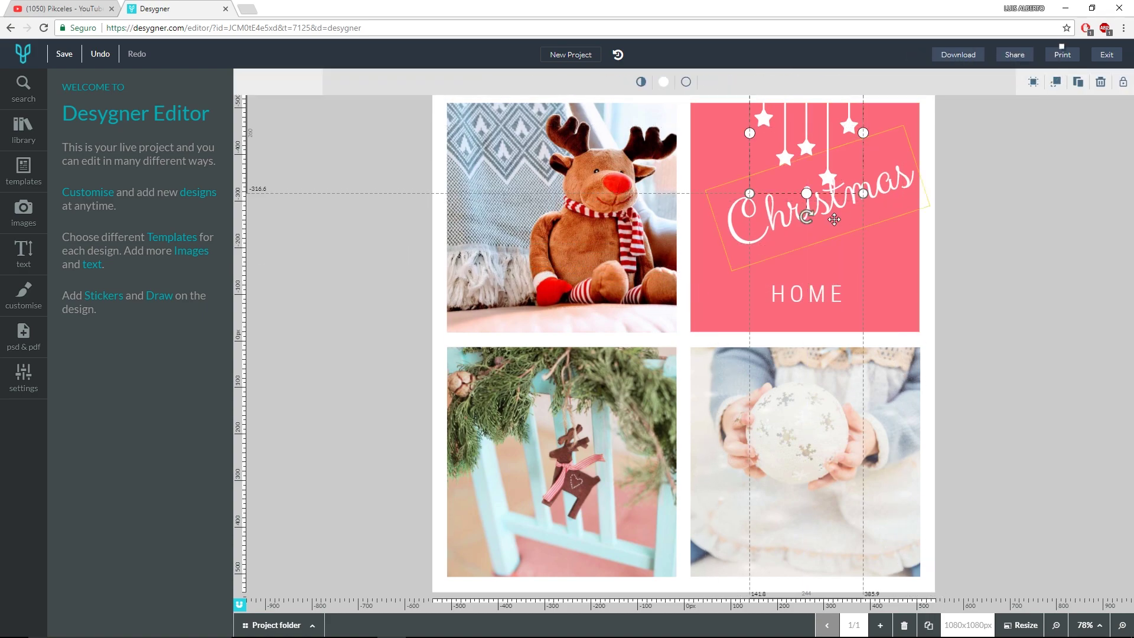
# Browse the font list and the text colour options for the Christmas heading.
pyautogui.click(788, 231)
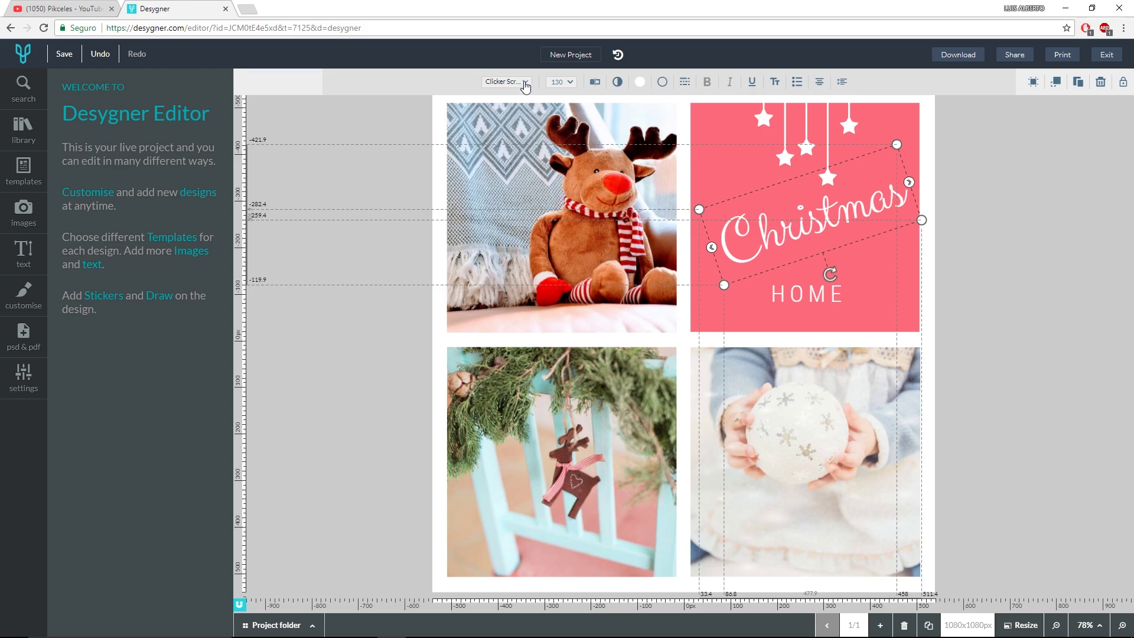
pyautogui.click(524, 82)
pyautogui.scroll(-10, 322, 383)
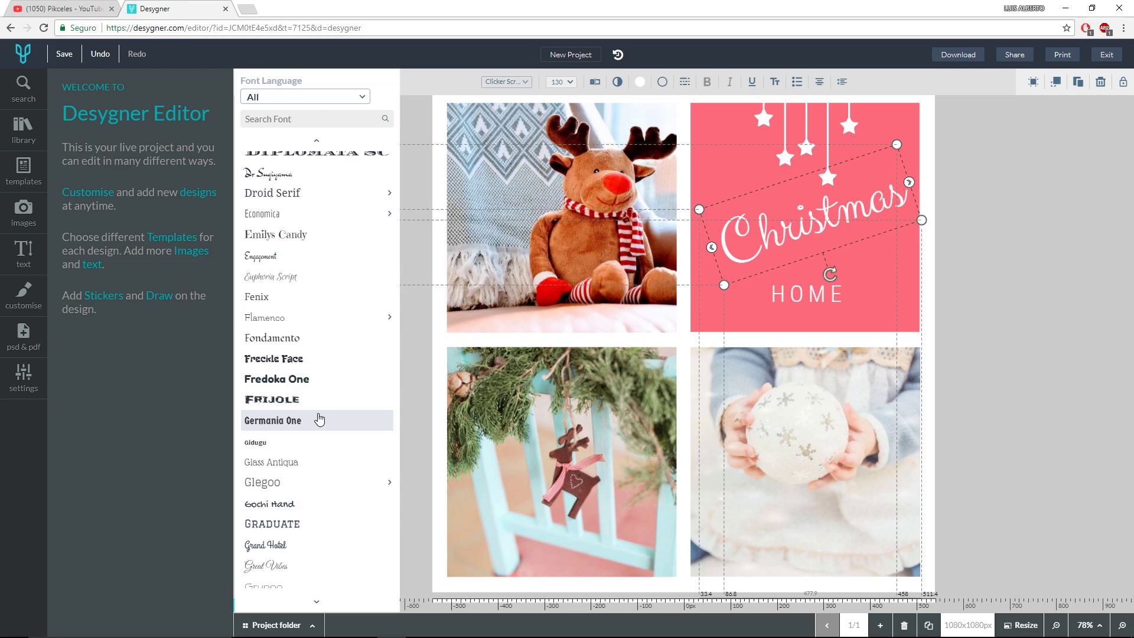
pyautogui.scroll(-10, 318, 418)
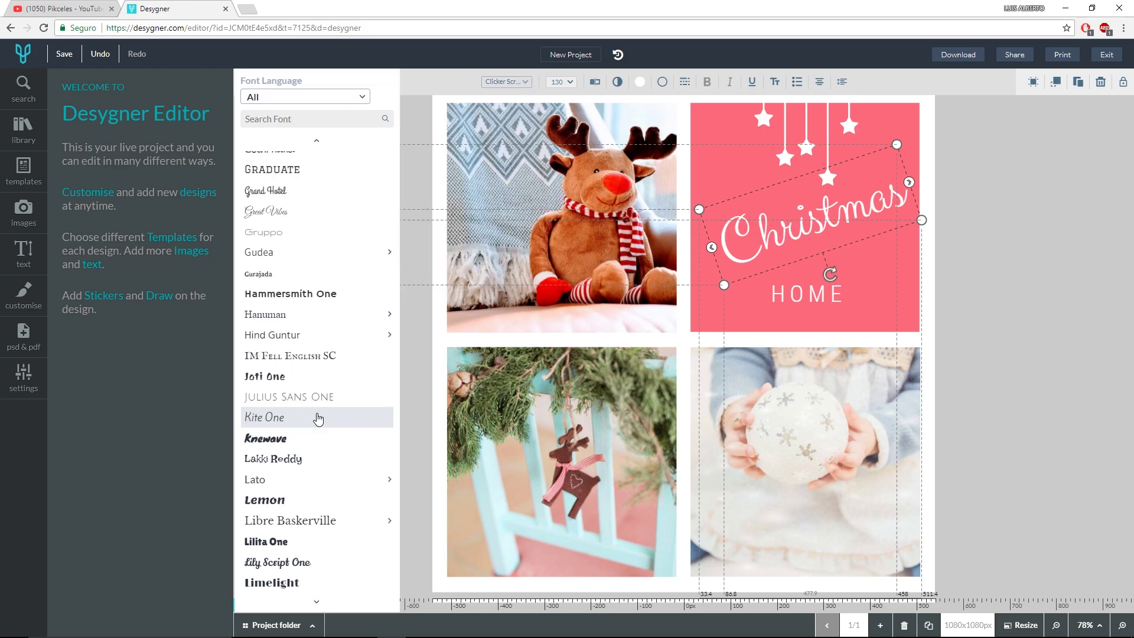
pyautogui.click(640, 82)
pyautogui.click(702, 140)
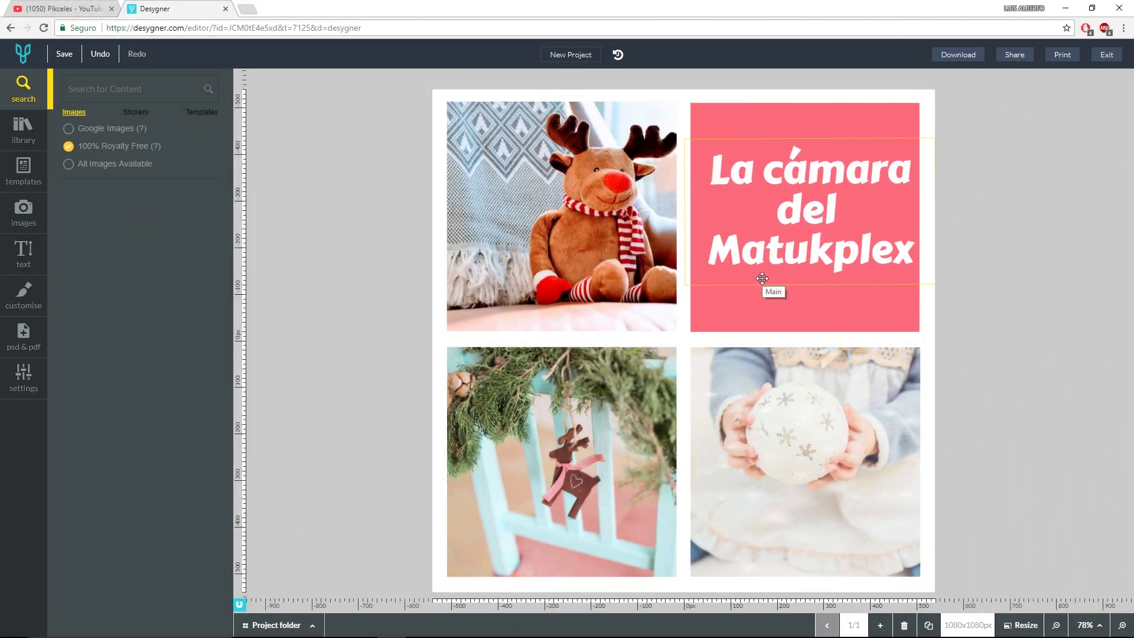
# Select the collage's lower-left photo and search Google Images for "casa", looking through the pictures.
pyautogui.click(561, 425)
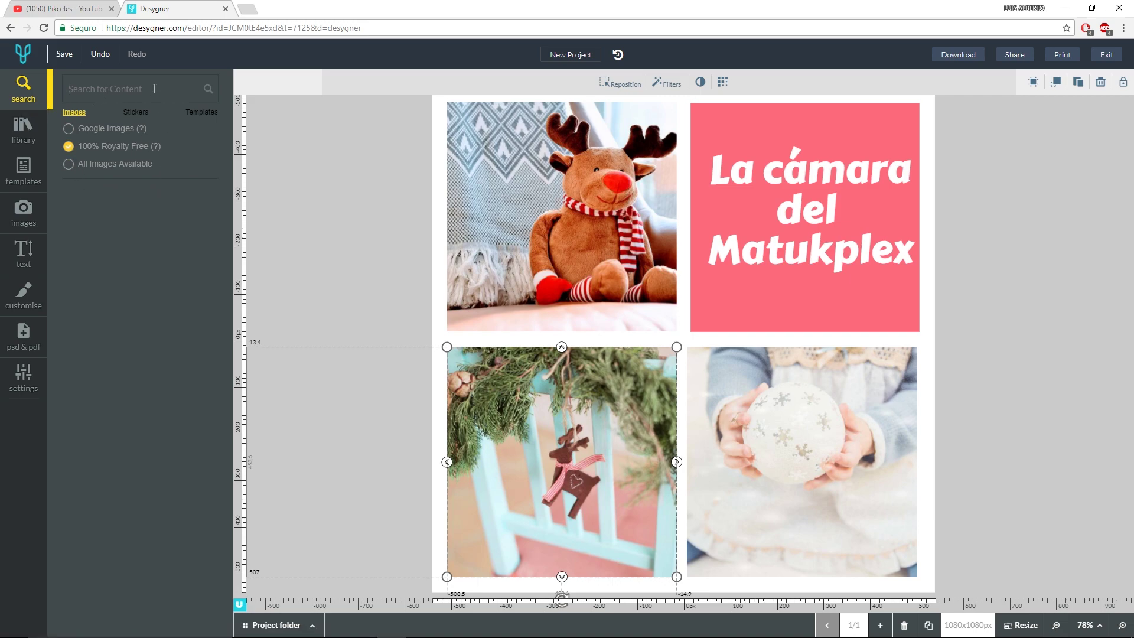
pyautogui.write('casa')
pyautogui.click(92, 134)
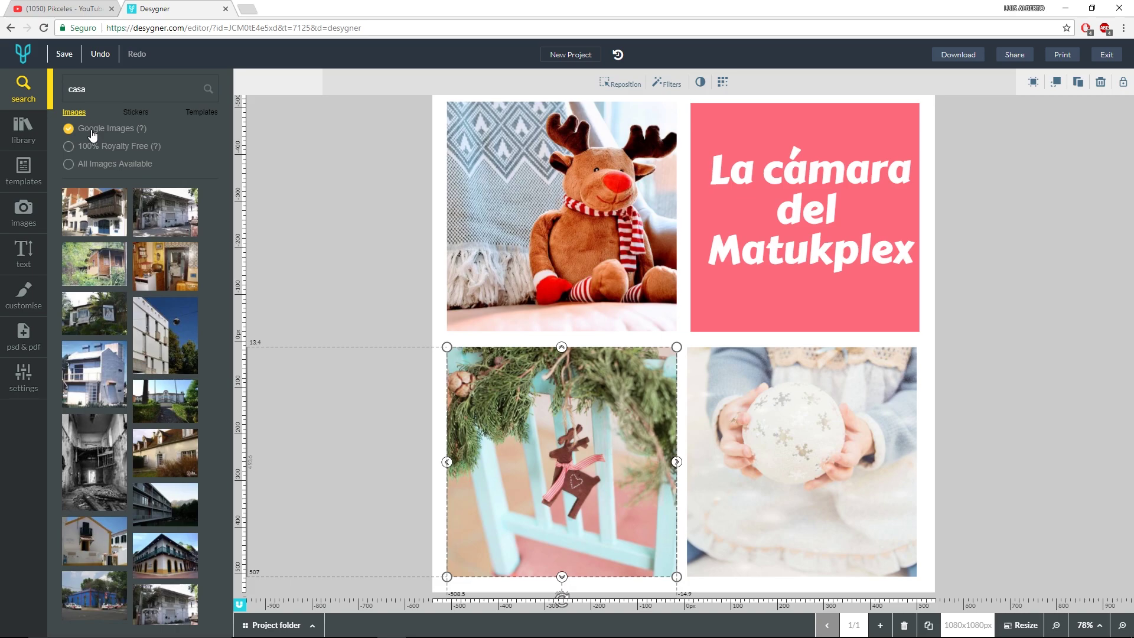
pyautogui.moveTo(115, 232)
pyautogui.scroll(-6, 114, 232)
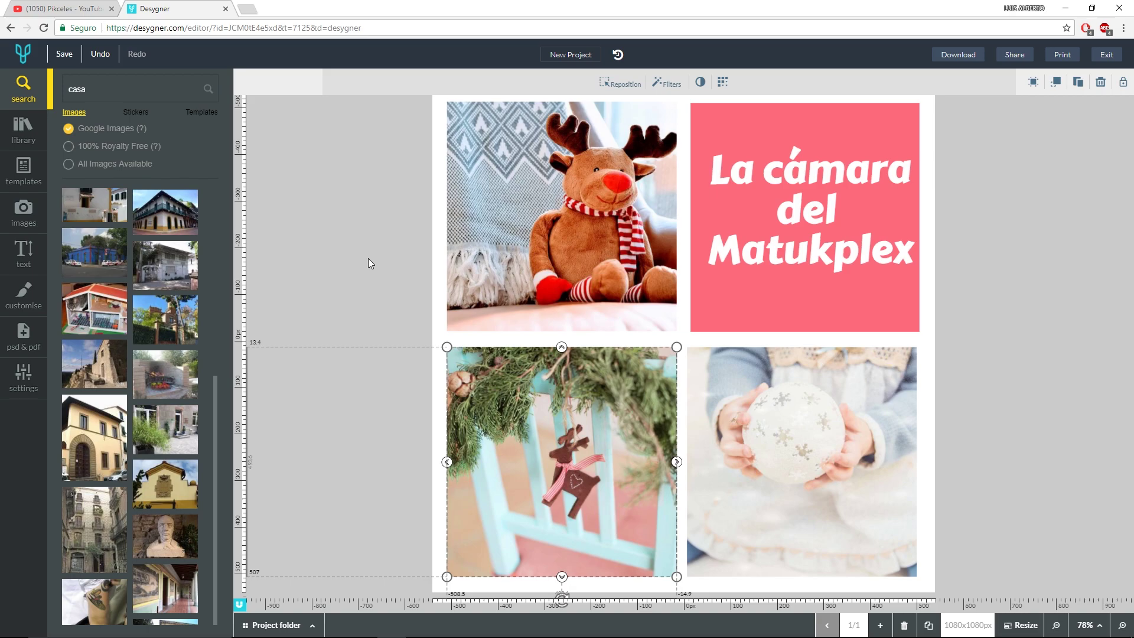
# Look through the Collages templates offered inside the editor.
pyautogui.click(24, 171)
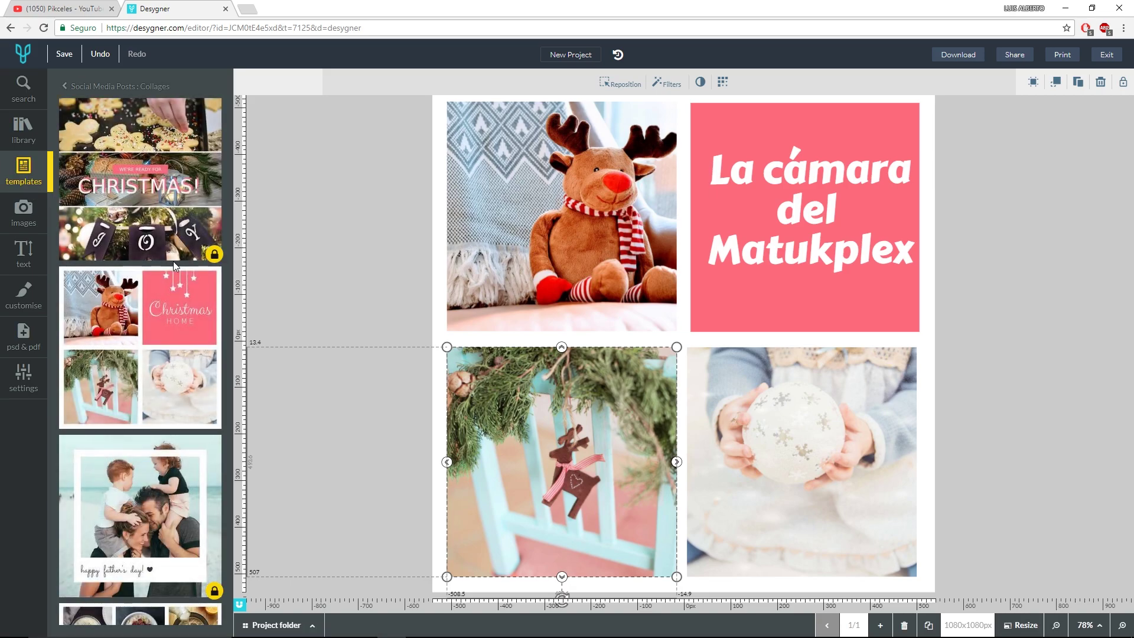
pyautogui.scroll(-15, 176, 267)
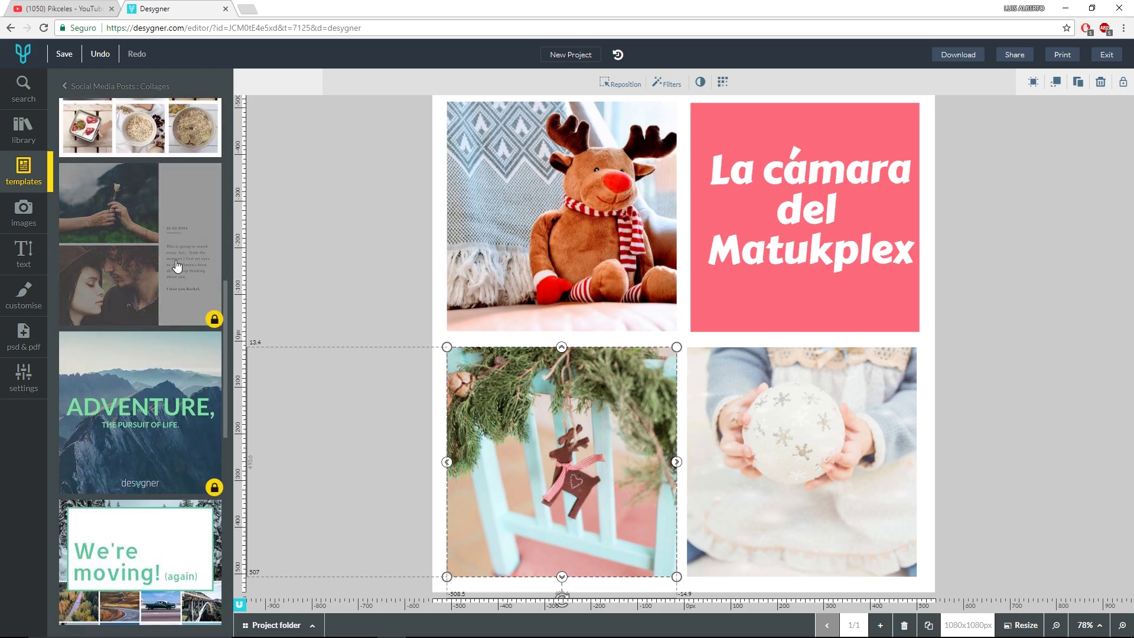
pyautogui.scroll(-3, 174, 385)
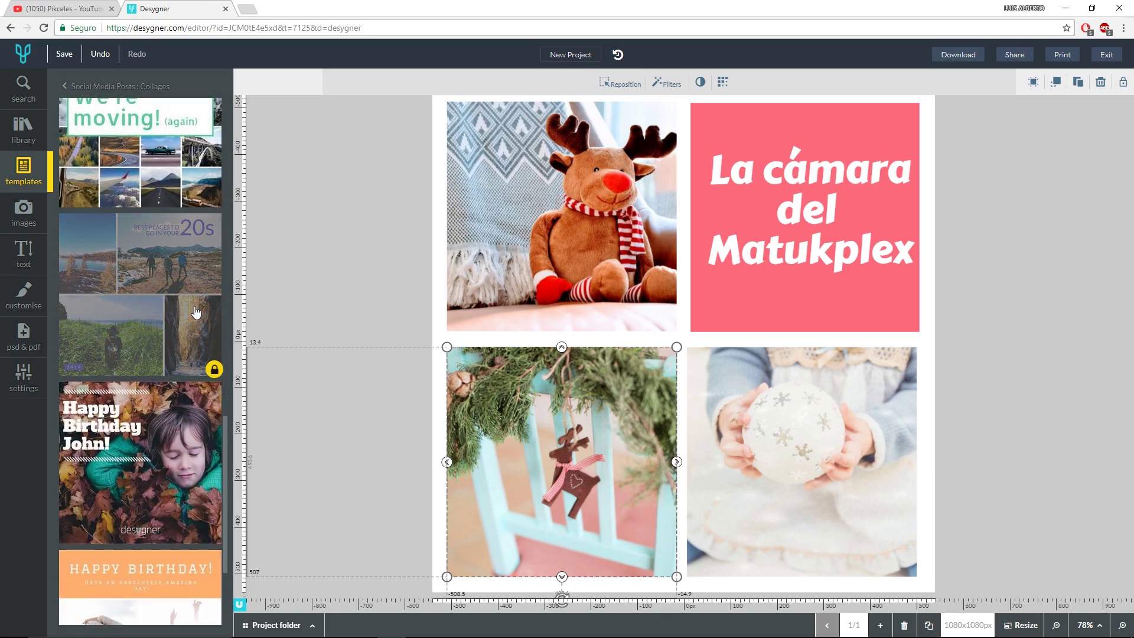
# Review the available image sources, open the Instagram connection and dismiss its login window.
pyautogui.click(23, 212)
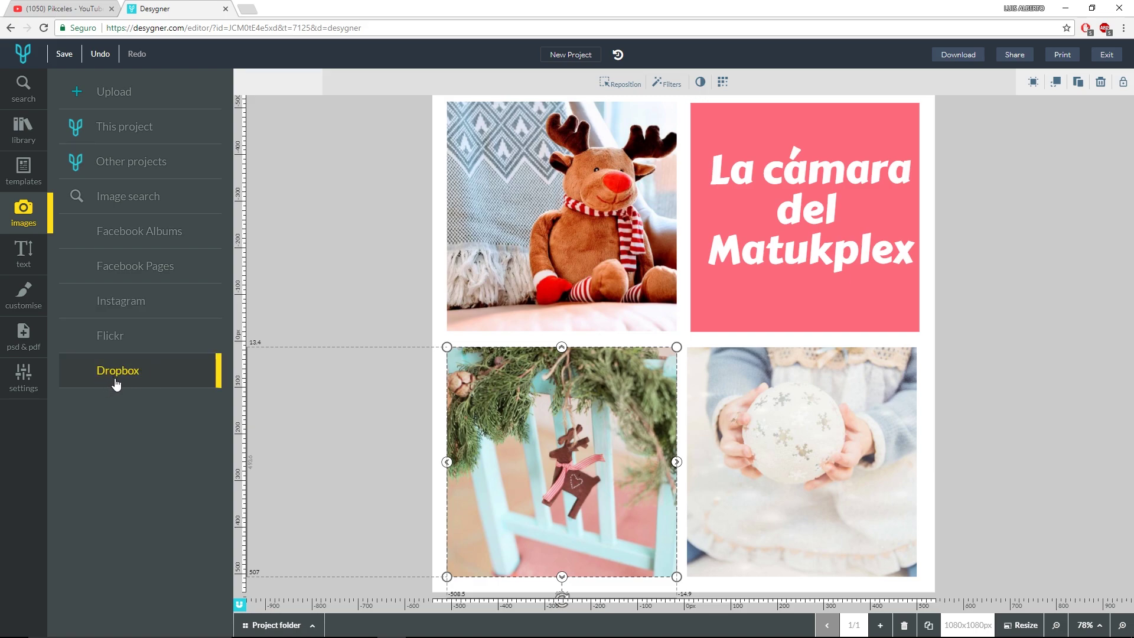
pyautogui.click(152, 315)
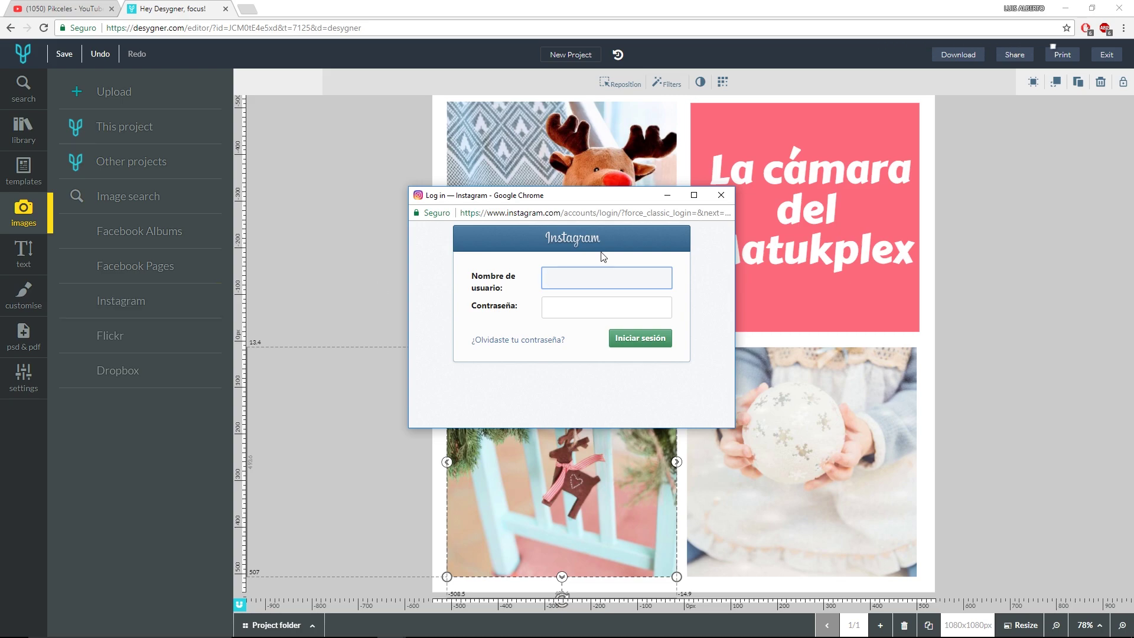
pyautogui.click(721, 195)
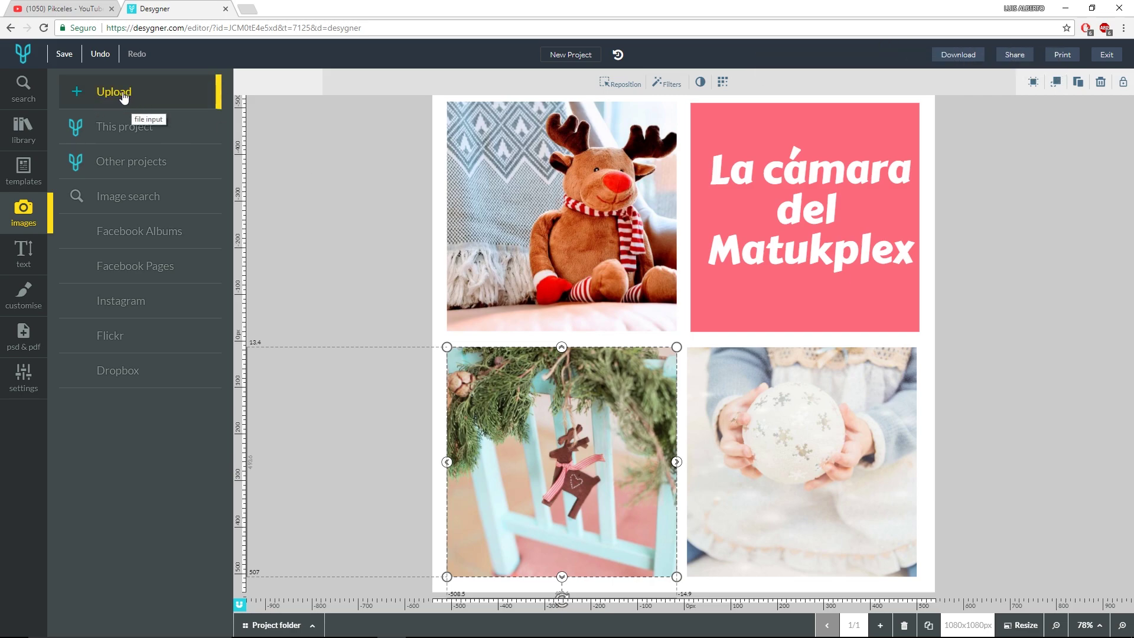
# Upload photo 001 from the FOTOS folder and place it in the collage's lower-left frame.
pyautogui.click(104, 96)
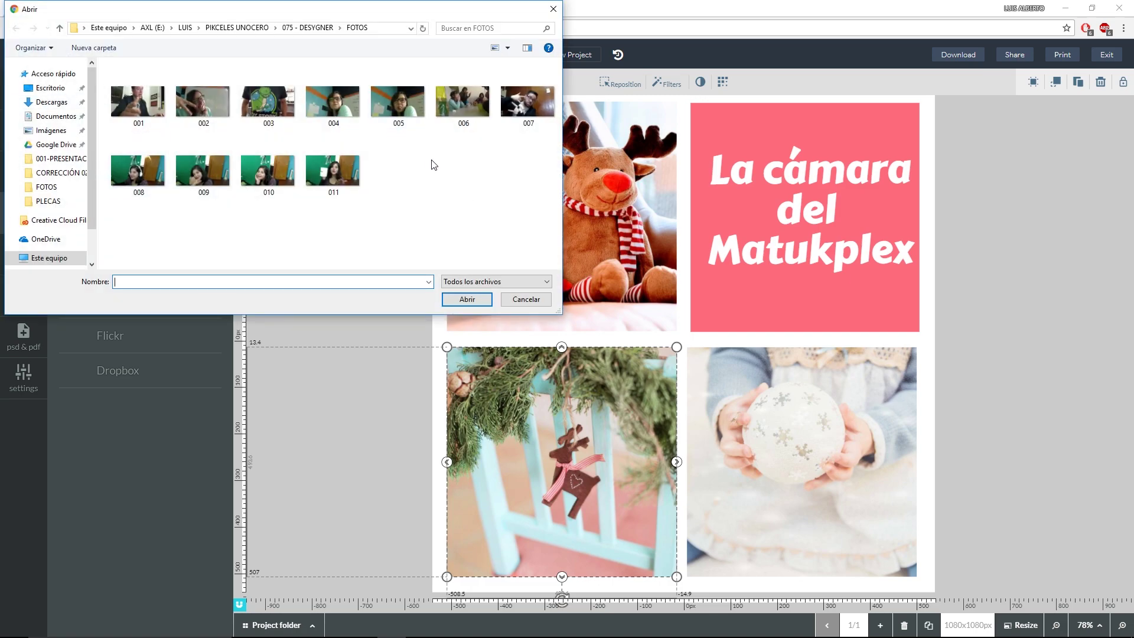
pyautogui.click(151, 107)
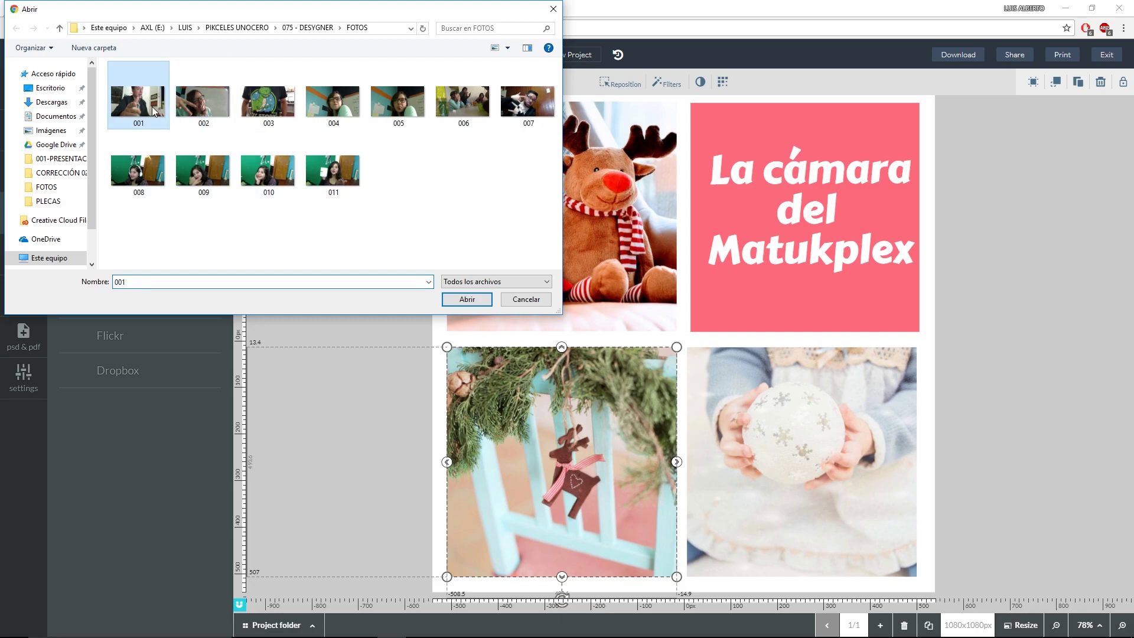
pyautogui.click(466, 299)
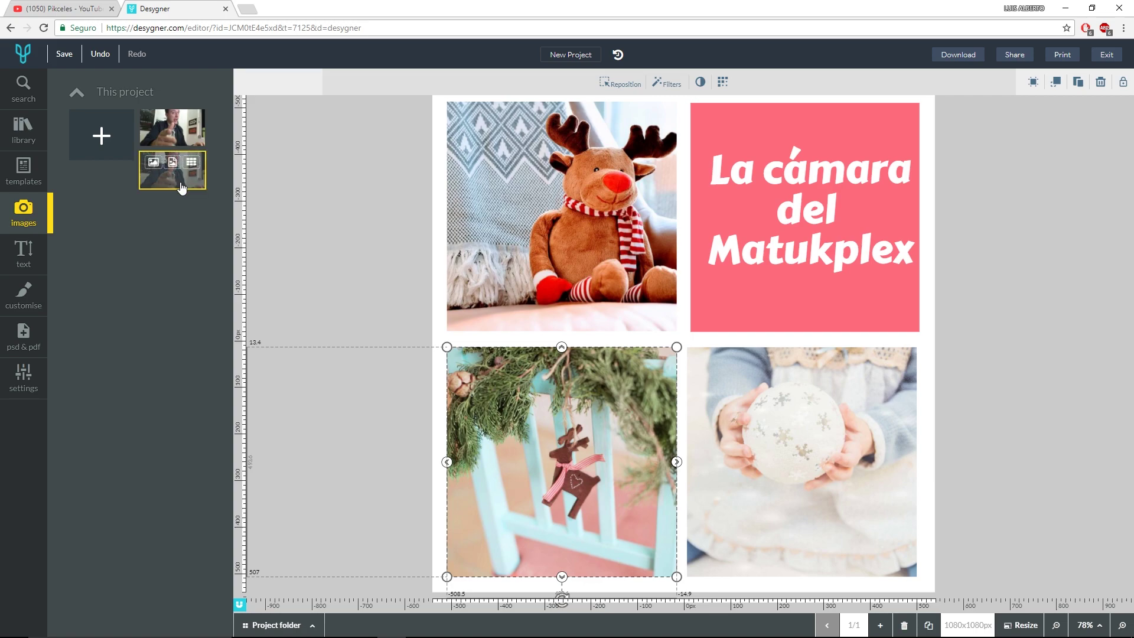
pyautogui.click(193, 141)
pyautogui.moveTo(194, 142); pyautogui.dragTo(587, 460)
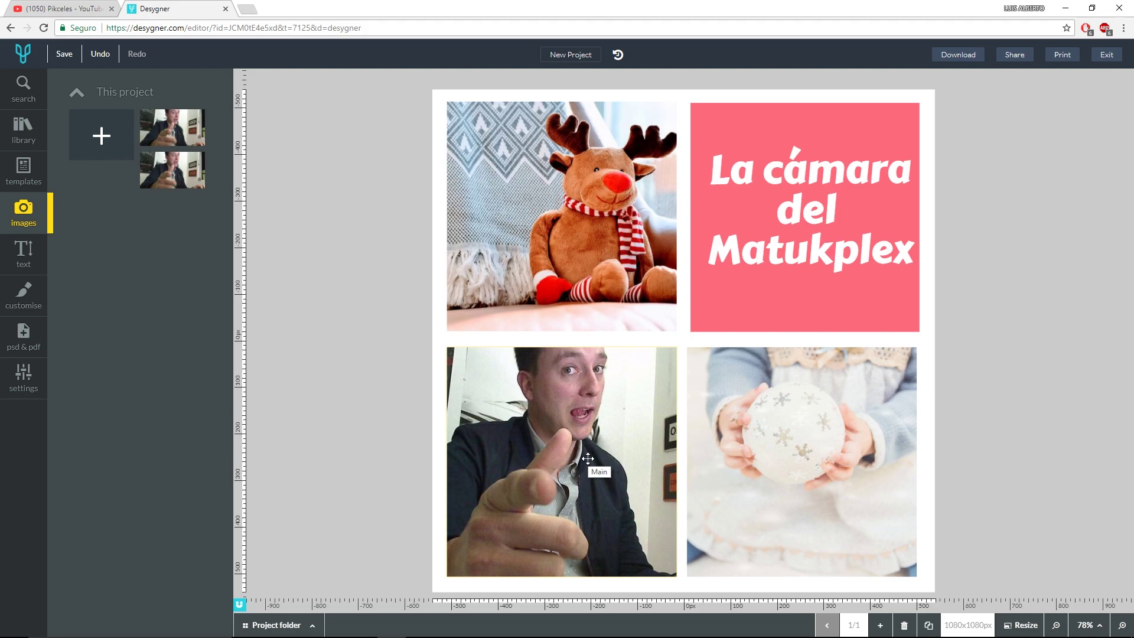
# Upload photo 004 and place it in the collage's upper-left frame, replacing the reindeer picture.
pyautogui.click(109, 144)
pyautogui.click(351, 103)
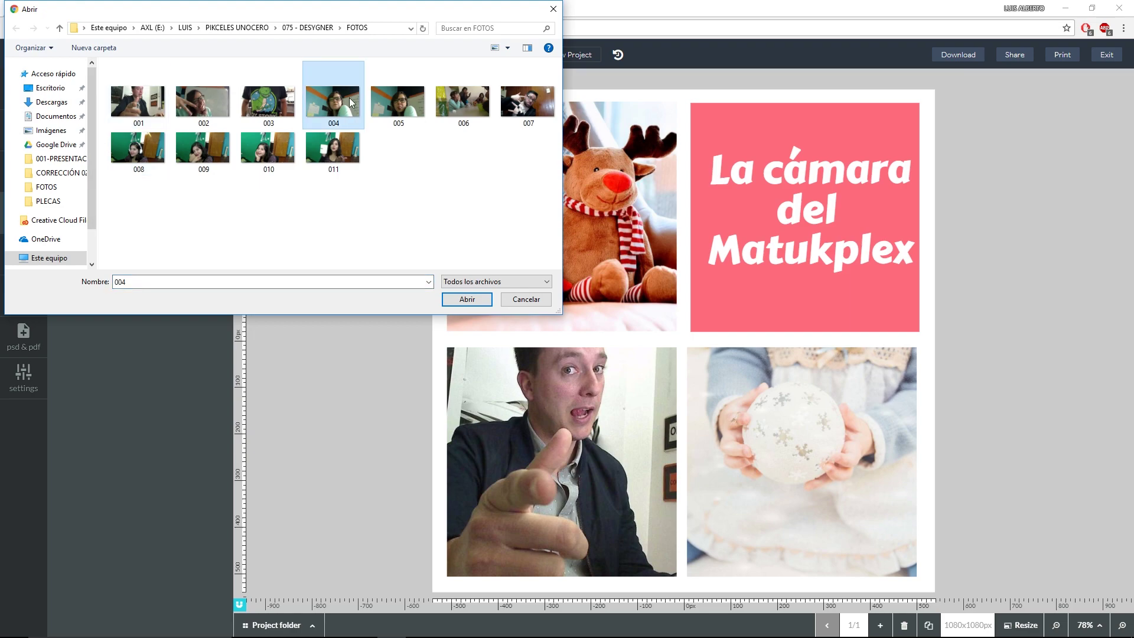
pyautogui.click(473, 300)
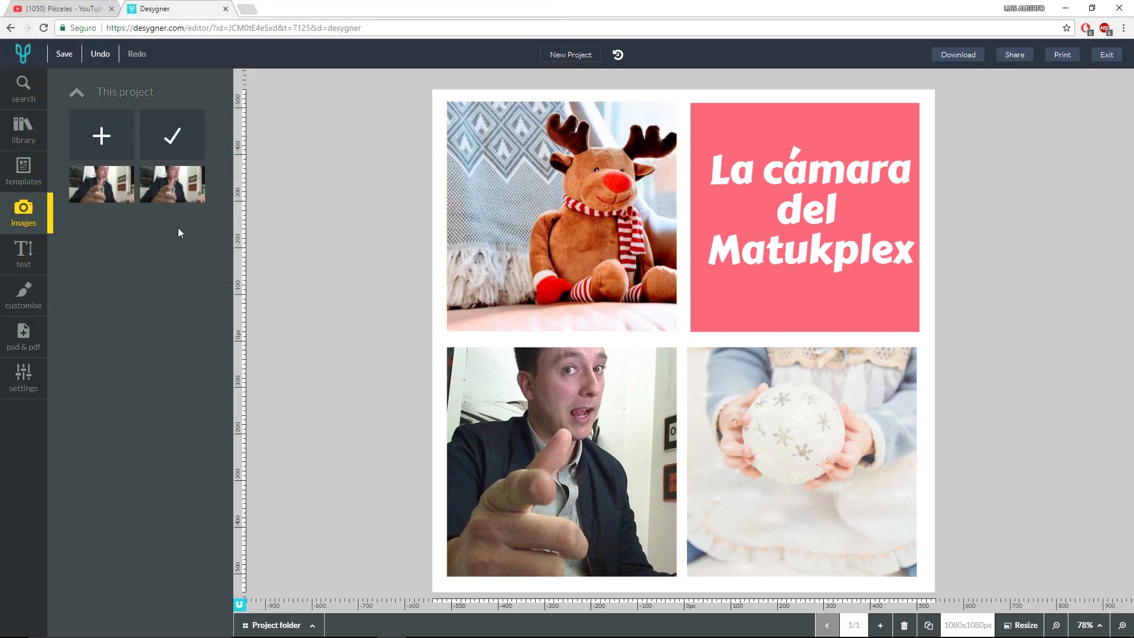
pyautogui.moveTo(177, 133); pyautogui.dragTo(552, 198)
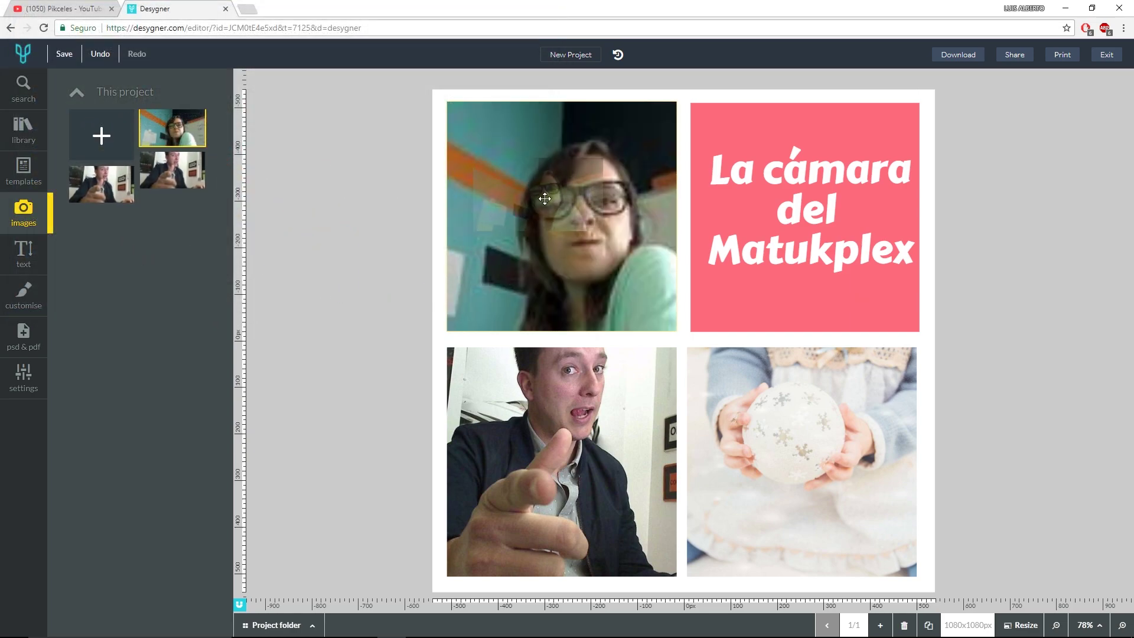
# Upload photo 010 and place it in the collage's lower-right frame, replacing the ornament picture.
pyautogui.click(100, 144)
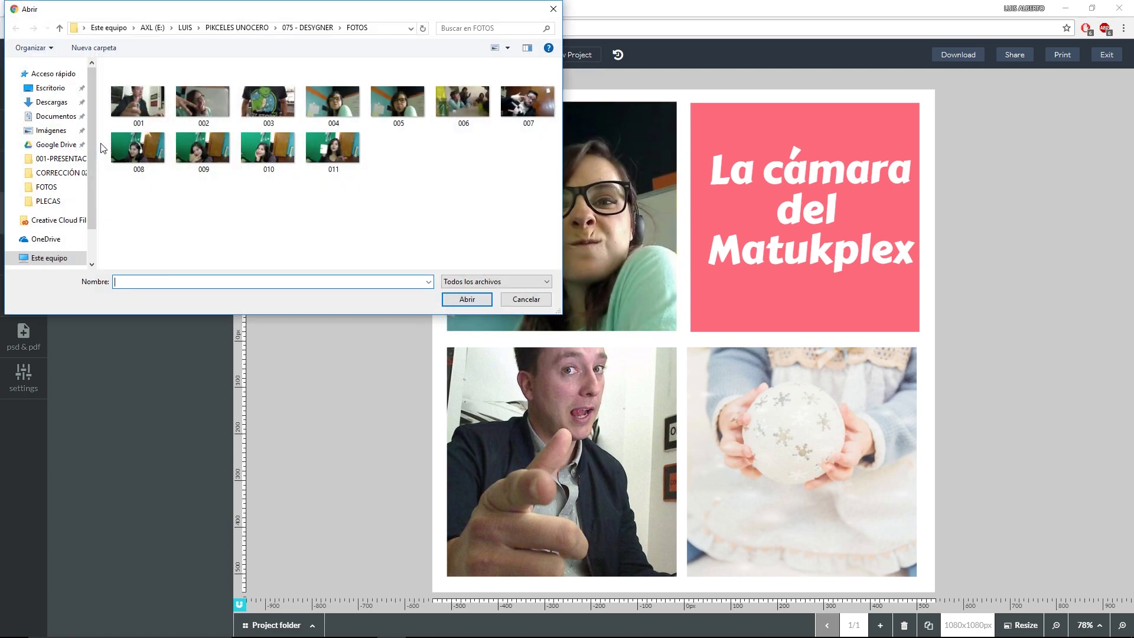
pyautogui.doubleClick(278, 160)
pyautogui.moveTo(177, 131); pyautogui.dragTo(803, 461)
# Open the filters for the upper-left photo and look through the preset effects.
pyautogui.click(490, 259)
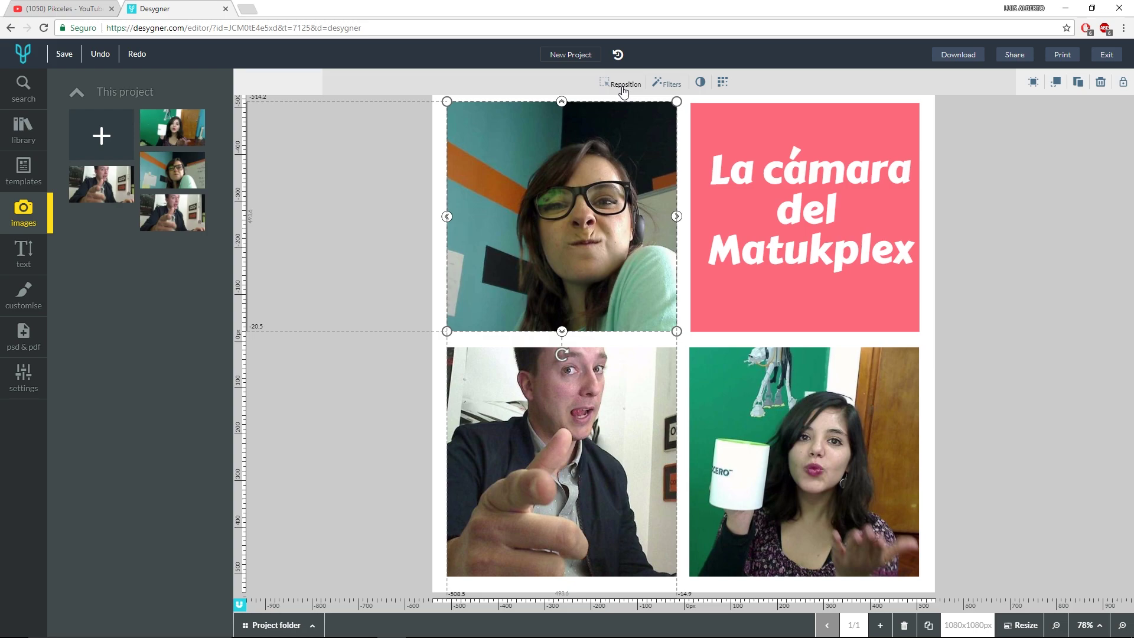
pyautogui.click(672, 83)
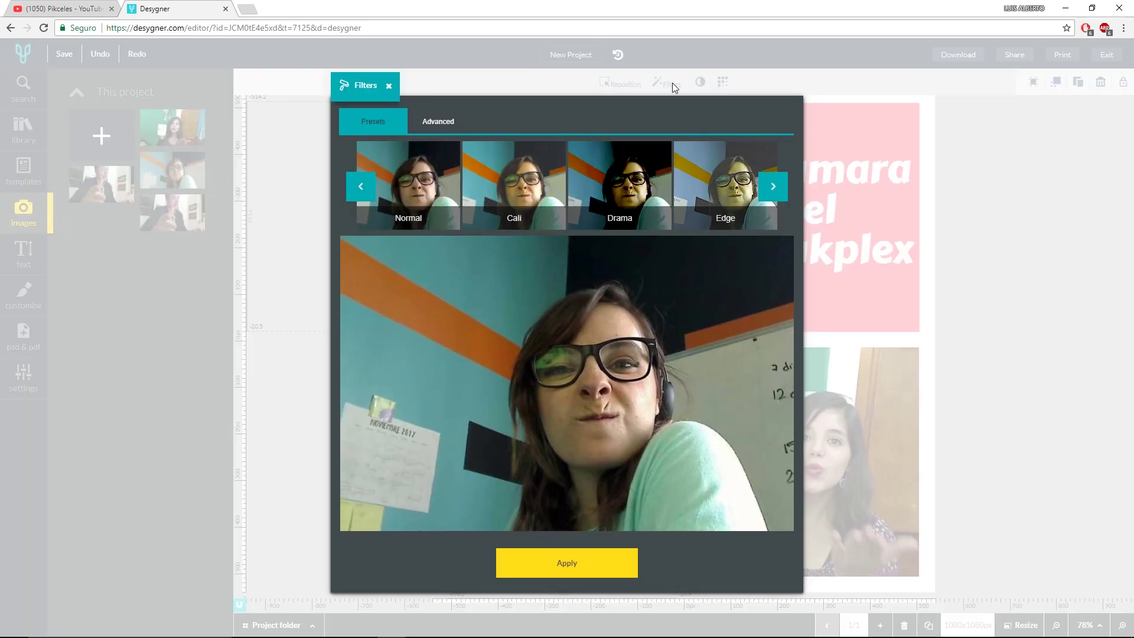
pyautogui.click(774, 198)
pyautogui.click(774, 200)
pyautogui.click(773, 188)
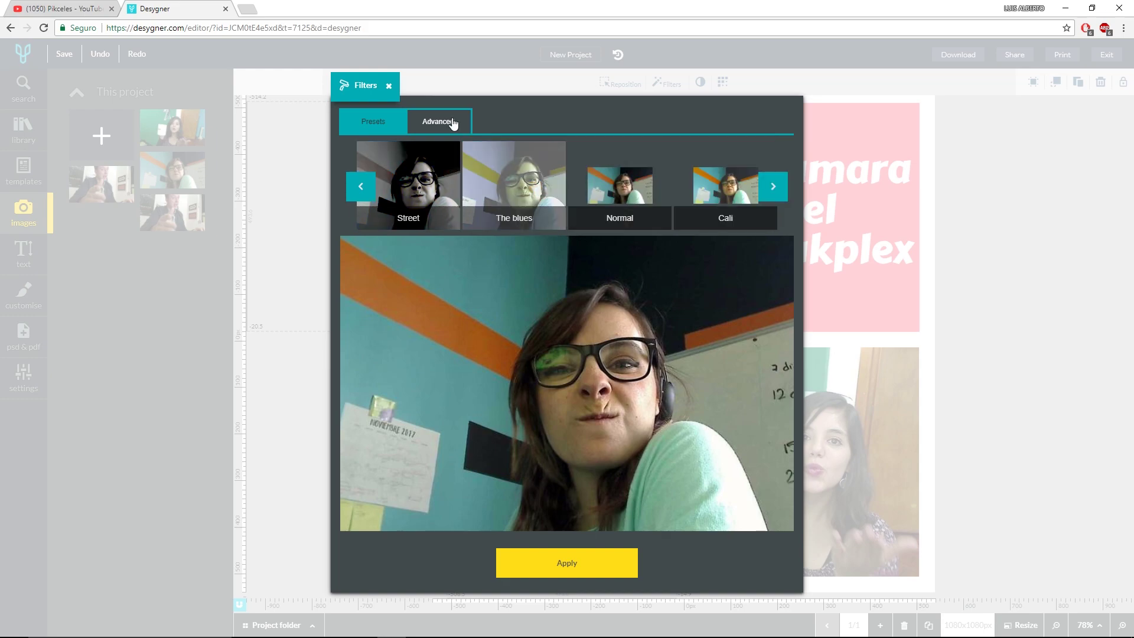
# Try a slight blur of 5 on the upper-left photo, and apply the Grayscale preset filter to it.
pyautogui.click(445, 126)
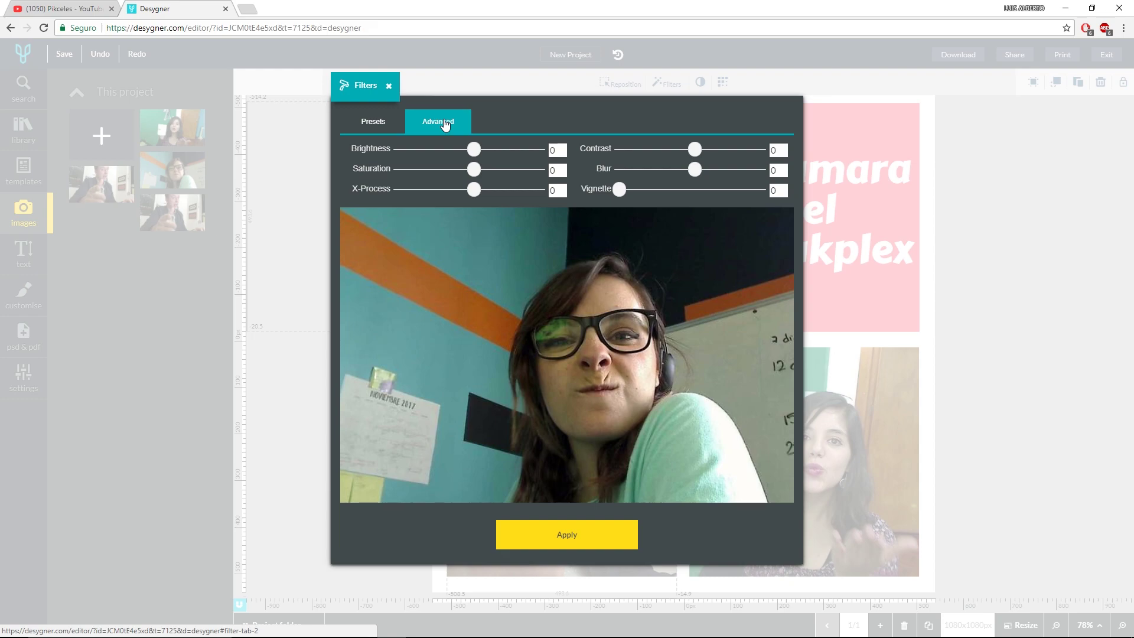
pyautogui.moveTo(694, 170)
pyautogui.mouseDown()
pyautogui.moveTo(730, 173)
pyautogui.moveTo(668, 173)
pyautogui.moveTo(706, 167)
pyautogui.mouseUp()
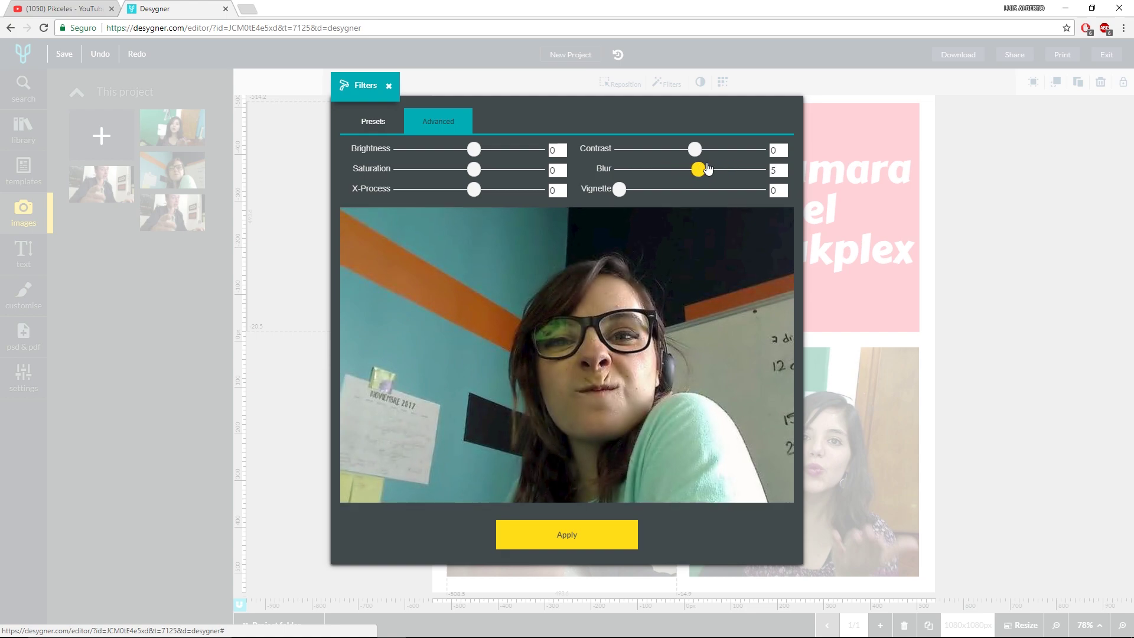
pyautogui.click(373, 121)
pyautogui.click(547, 183)
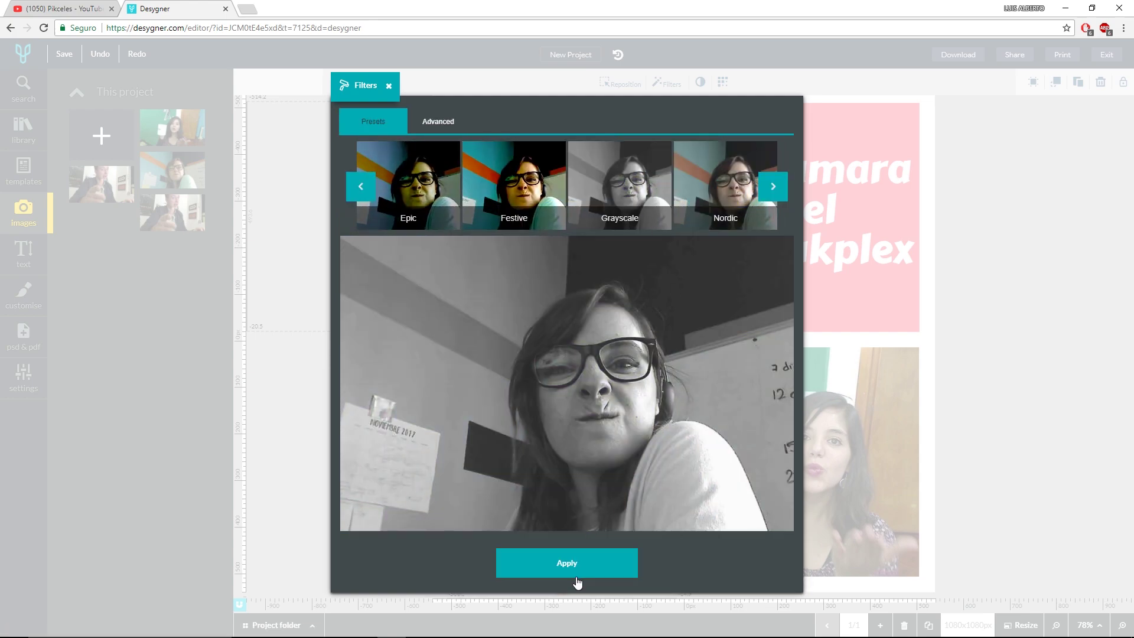
pyautogui.click(577, 576)
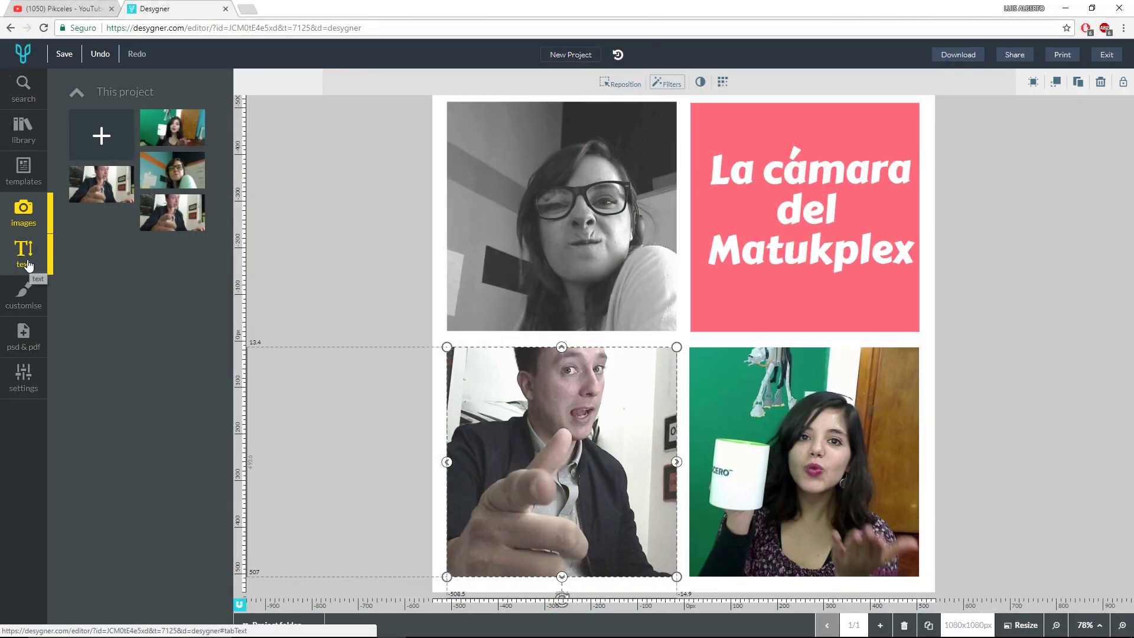
# Browse the ready-made text designs and place the script-lettered couple's-names design near the collage's center.
pyautogui.click(23, 254)
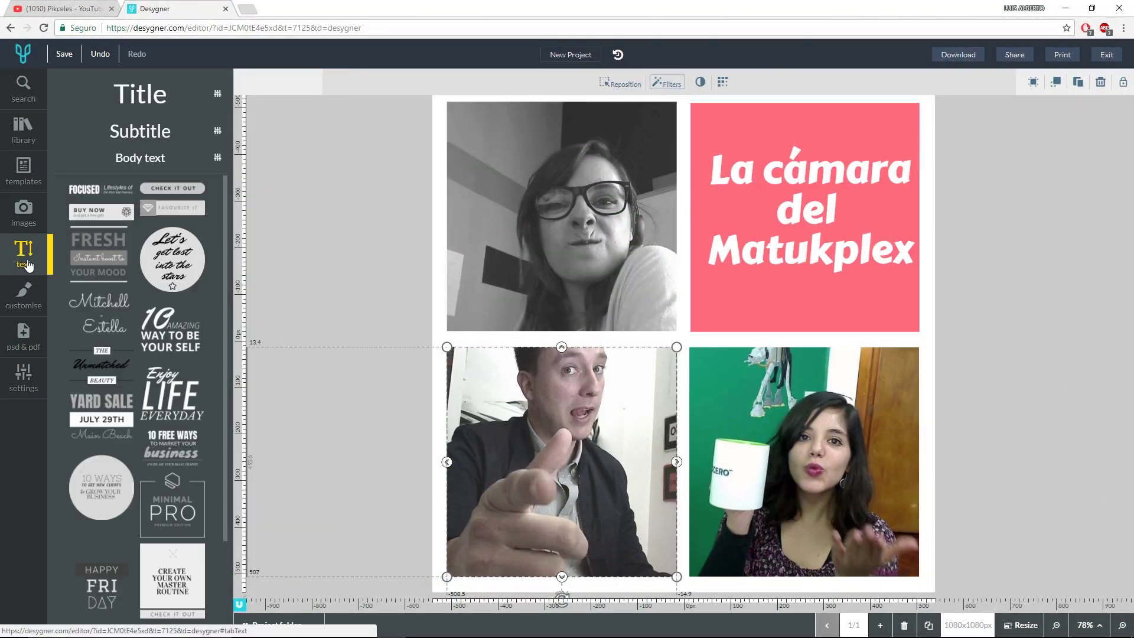
pyautogui.scroll(-15, 161, 318)
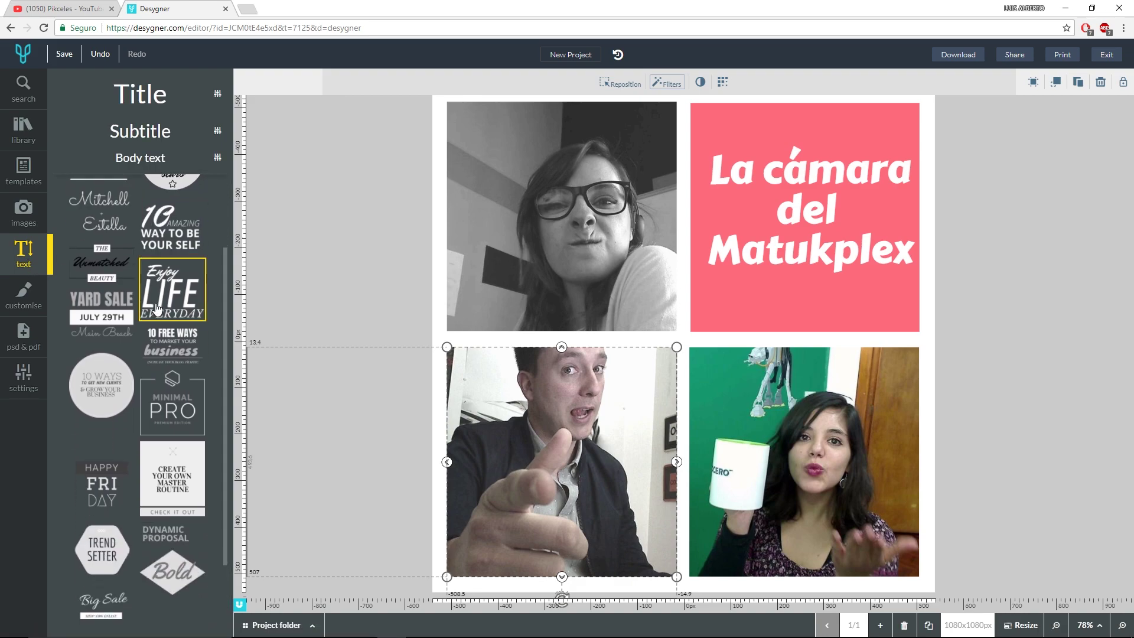
pyautogui.scroll(-10, 160, 318)
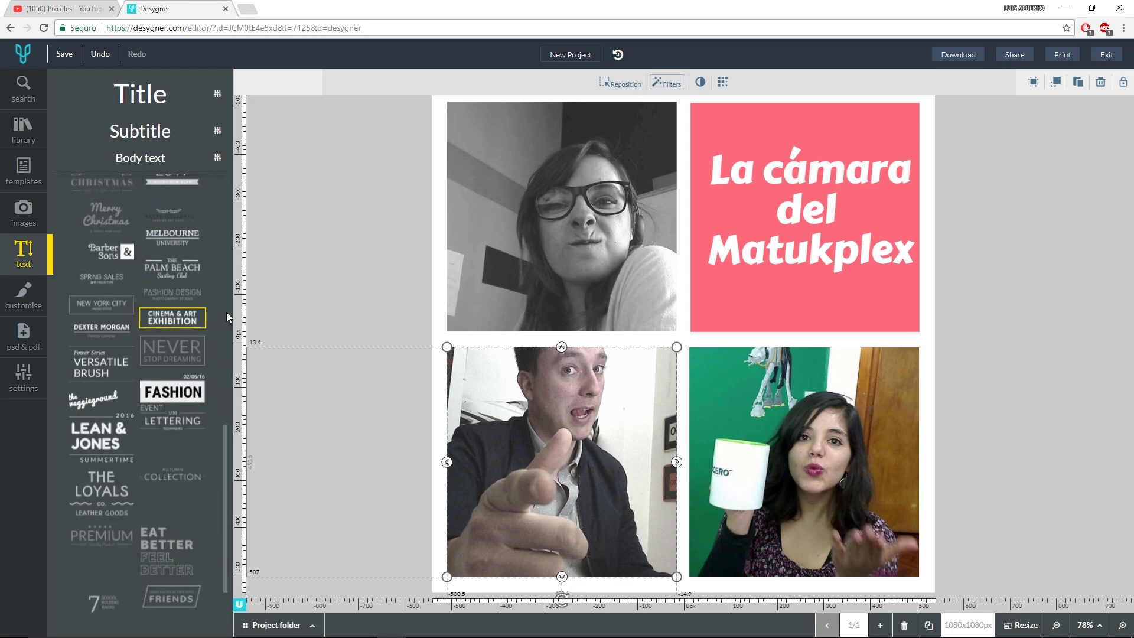
pyautogui.moveTo(114, 319); pyautogui.dragTo(699, 304)
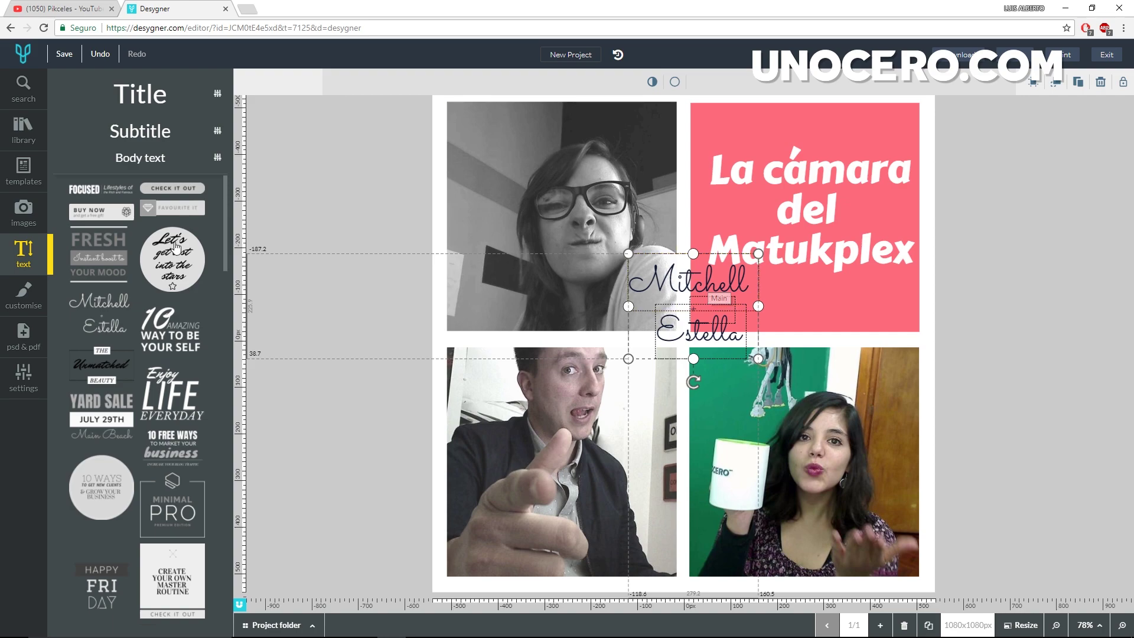
# Browse the pattern categories and the sticker categories, including the Desygner stickers.
pyautogui.click(24, 296)
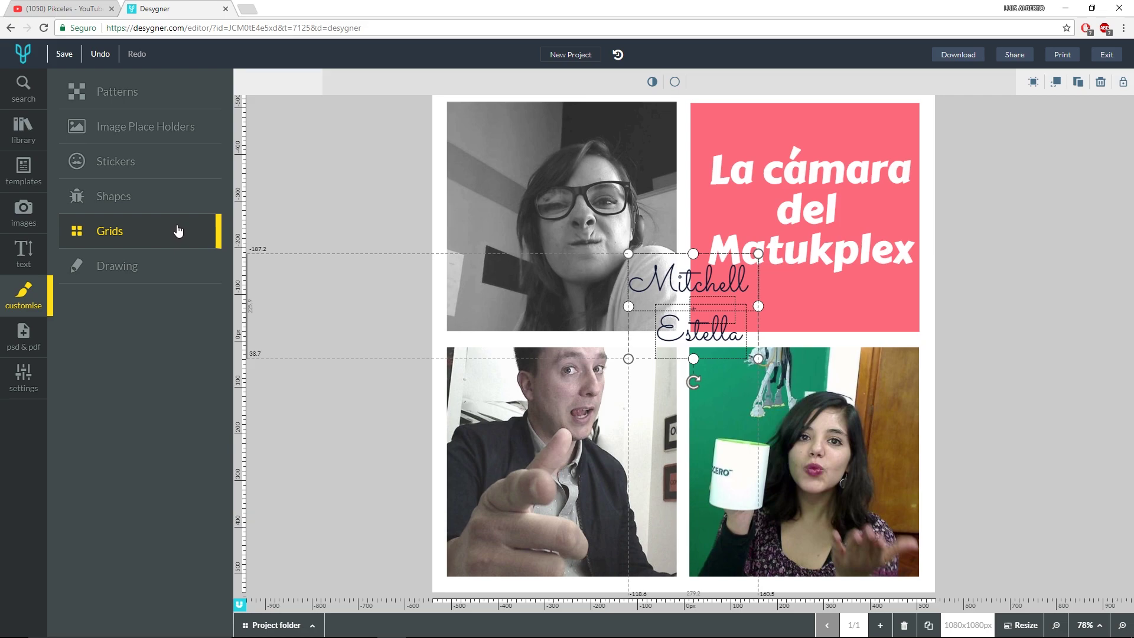
pyautogui.click(137, 96)
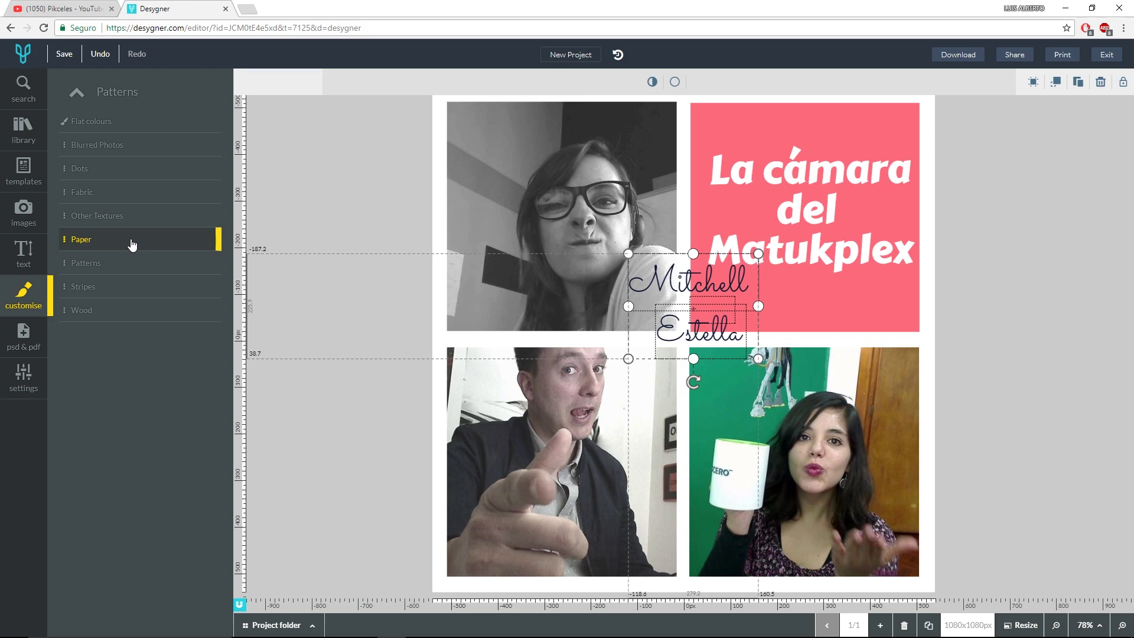
pyautogui.click(115, 92)
pyautogui.click(140, 168)
pyautogui.click(106, 232)
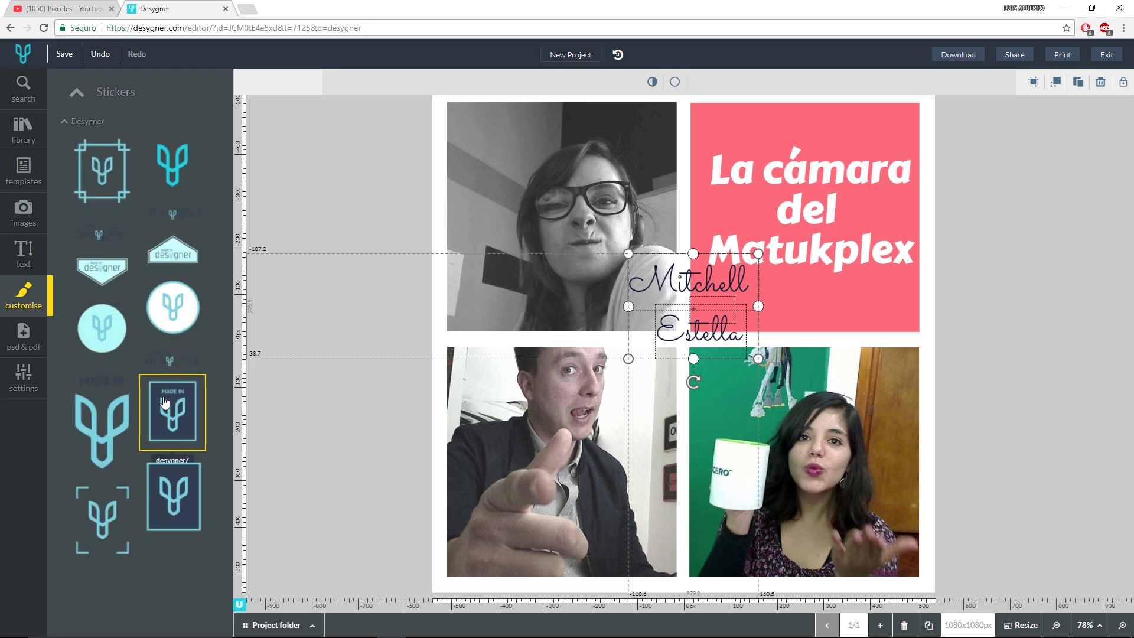
pyautogui.click(115, 92)
pyautogui.click(127, 322)
pyautogui.click(74, 93)
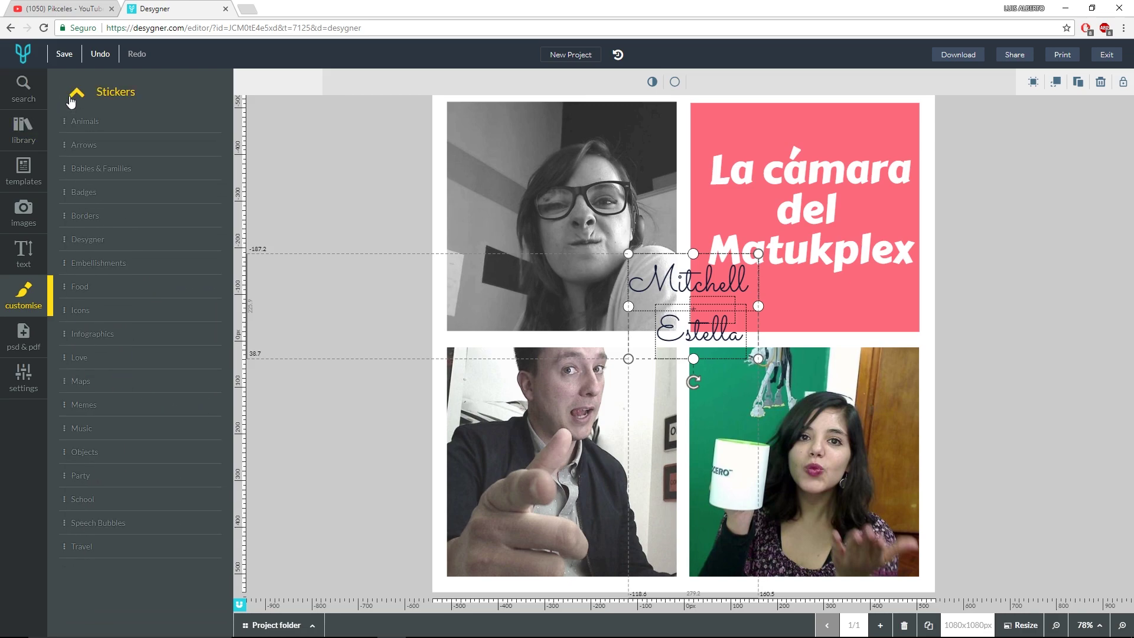
# Examine the available shapes, including the Music shapes, and the image grid layouts.
pyautogui.click(112, 92)
pyautogui.click(147, 195)
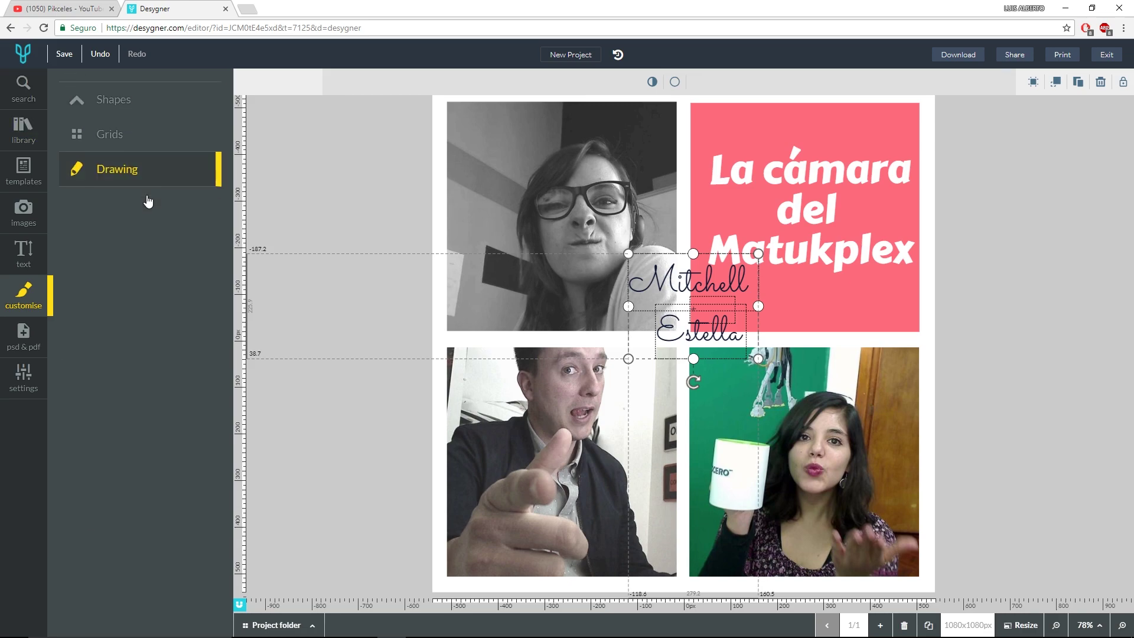
pyautogui.click(136, 168)
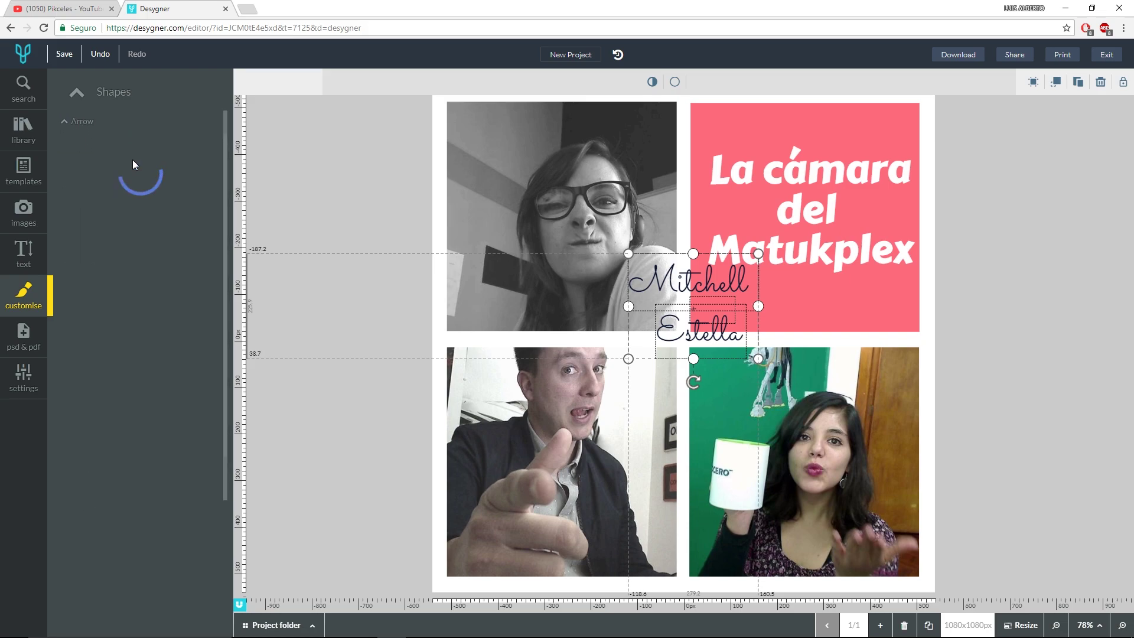
pyautogui.scroll(-5, 120, 325)
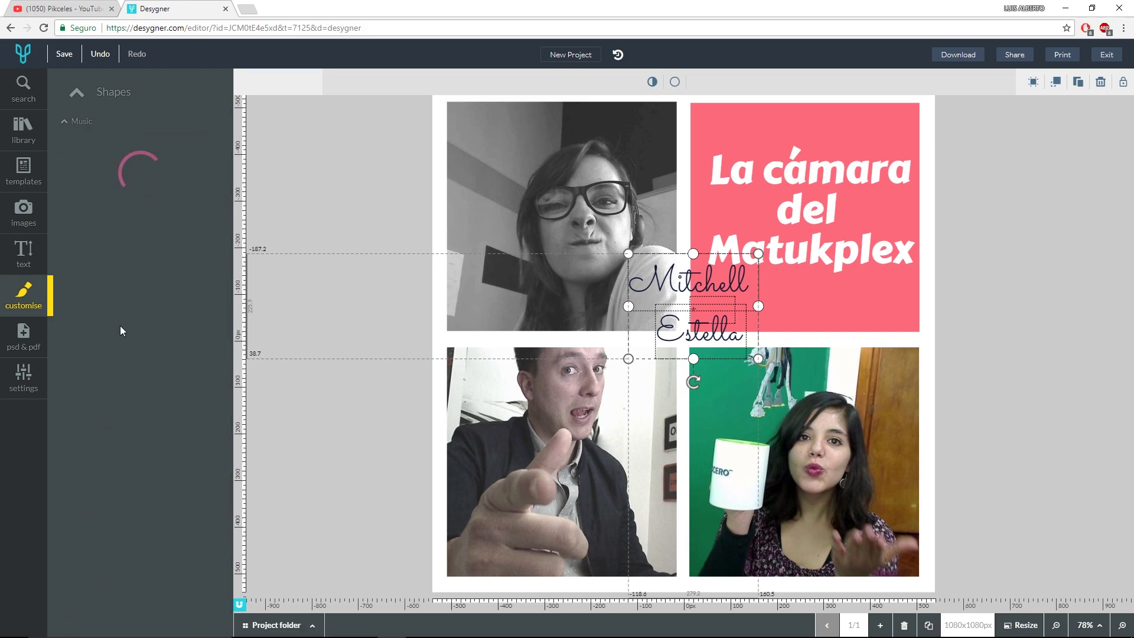
pyautogui.scroll(-3, 119, 325)
pyautogui.scroll(3, 119, 325)
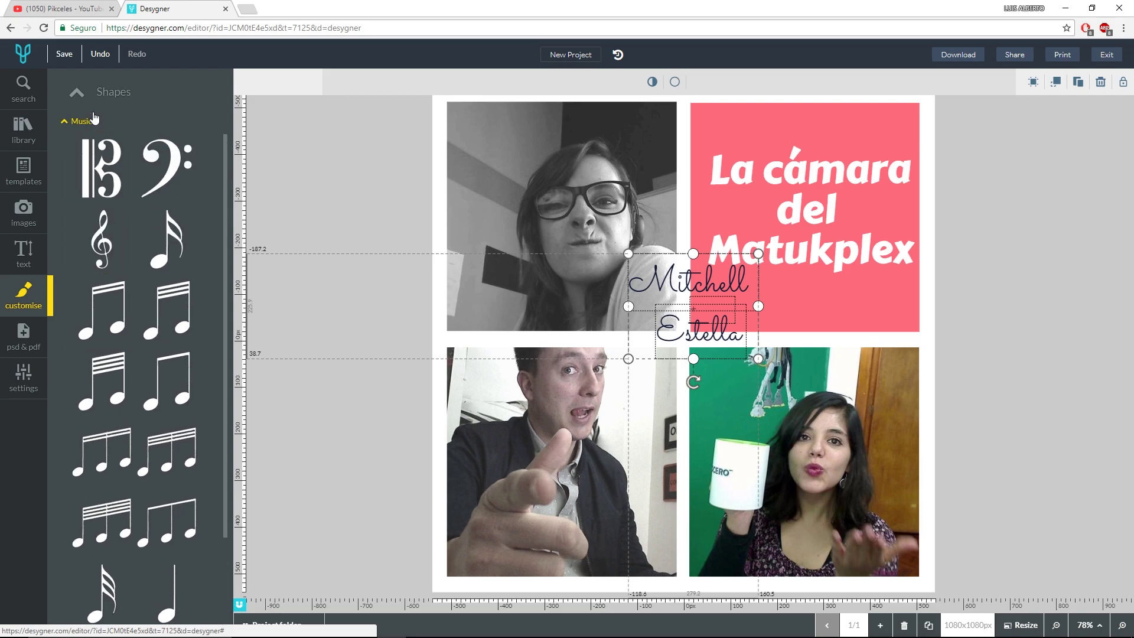
pyautogui.click(78, 121)
pyautogui.click(108, 100)
pyautogui.scroll(5, 157, 310)
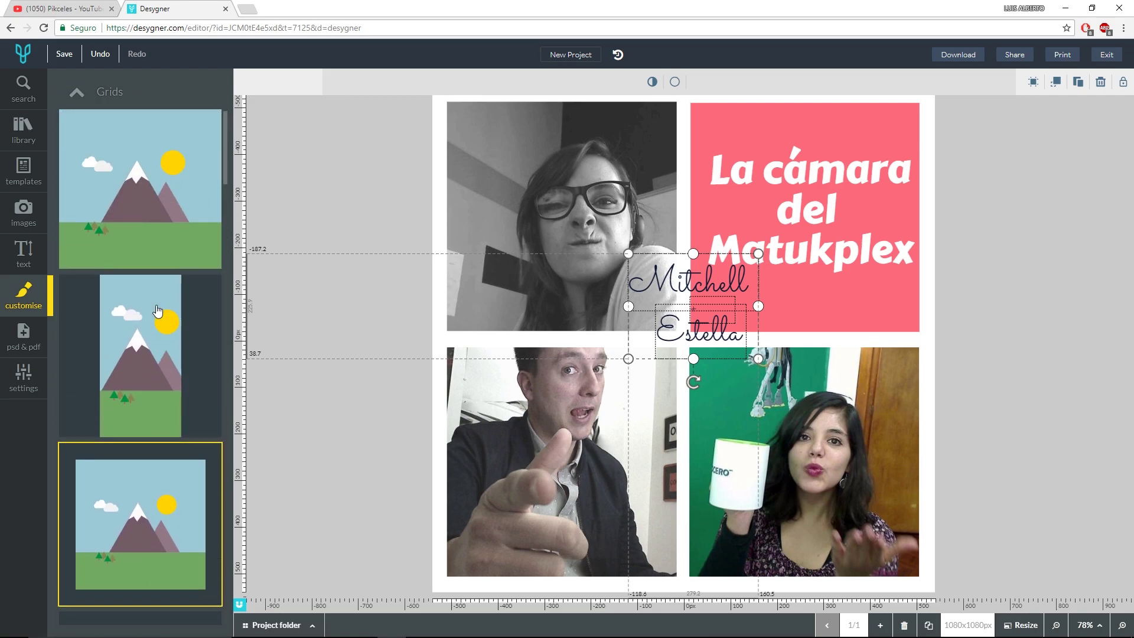
pyautogui.scroll(-8, 158, 310)
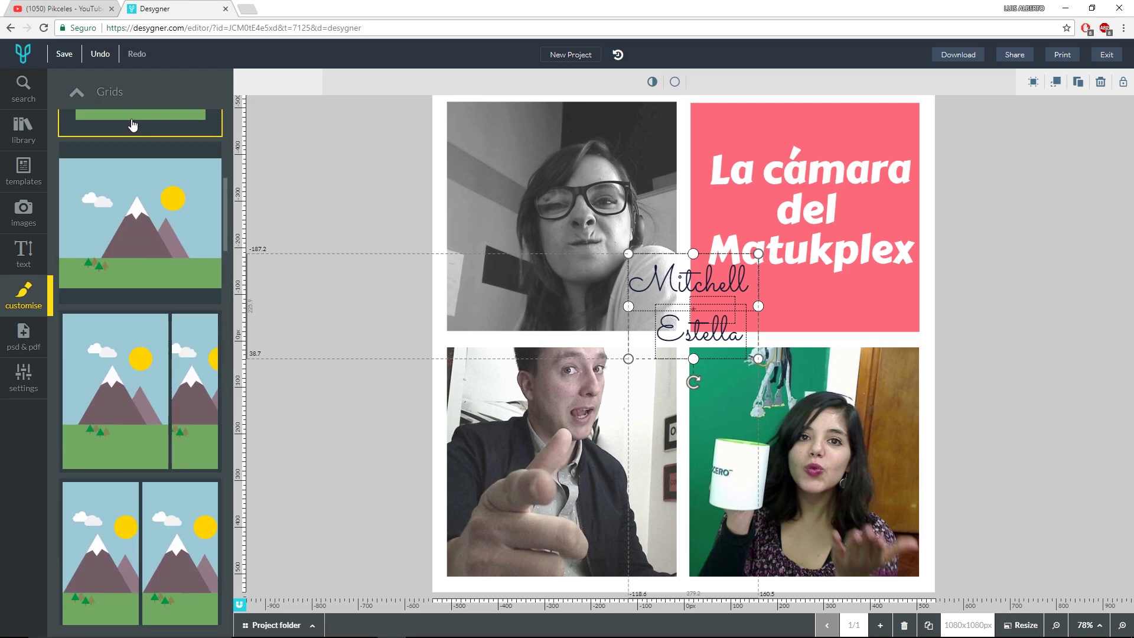
pyautogui.click(118, 97)
# Try the pen drawing tool over the pink title frame, and delete the script-lettered text design from the canvas.
pyautogui.click(134, 265)
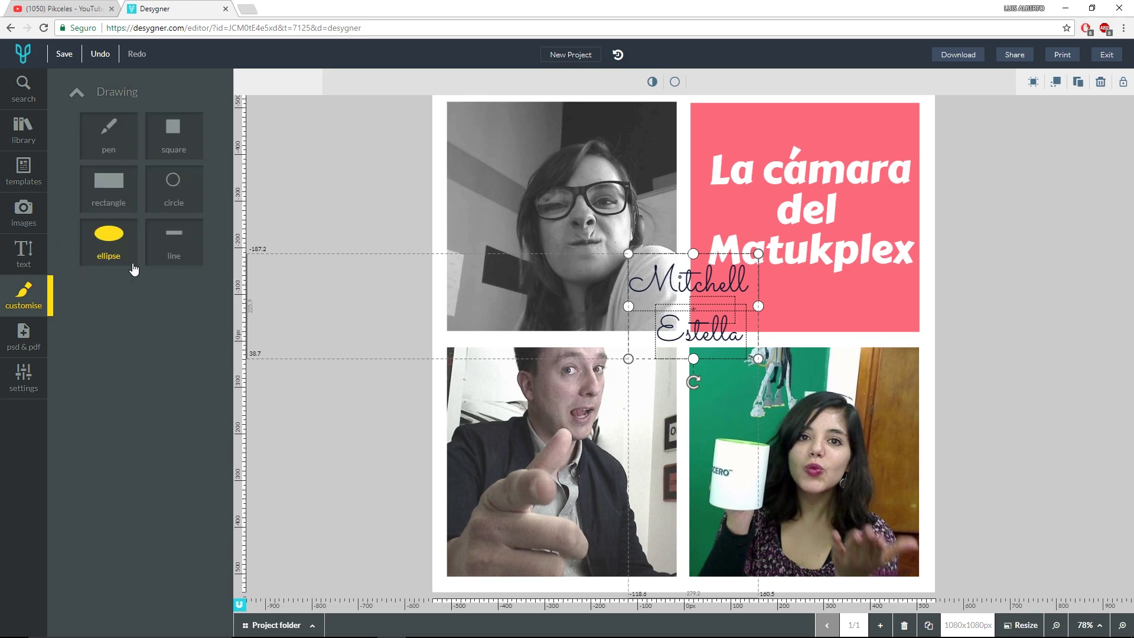
pyautogui.click(109, 133)
pyautogui.moveTo(673, 229)
pyautogui.mouseDown()
pyautogui.moveTo(557, 342)
pyautogui.moveTo(794, 140)
pyautogui.mouseUp()
pyautogui.moveTo(840, 305)
pyautogui.mouseDown()
pyautogui.moveTo(797, 293)
pyautogui.moveTo(830, 374)
pyautogui.moveTo(783, 466)
pyautogui.moveTo(595, 517)
pyautogui.moveTo(728, 334)
pyautogui.moveTo(811, 283)
pyautogui.moveTo(799, 230)
pyautogui.mouseUp()
pyautogui.press('Delete')
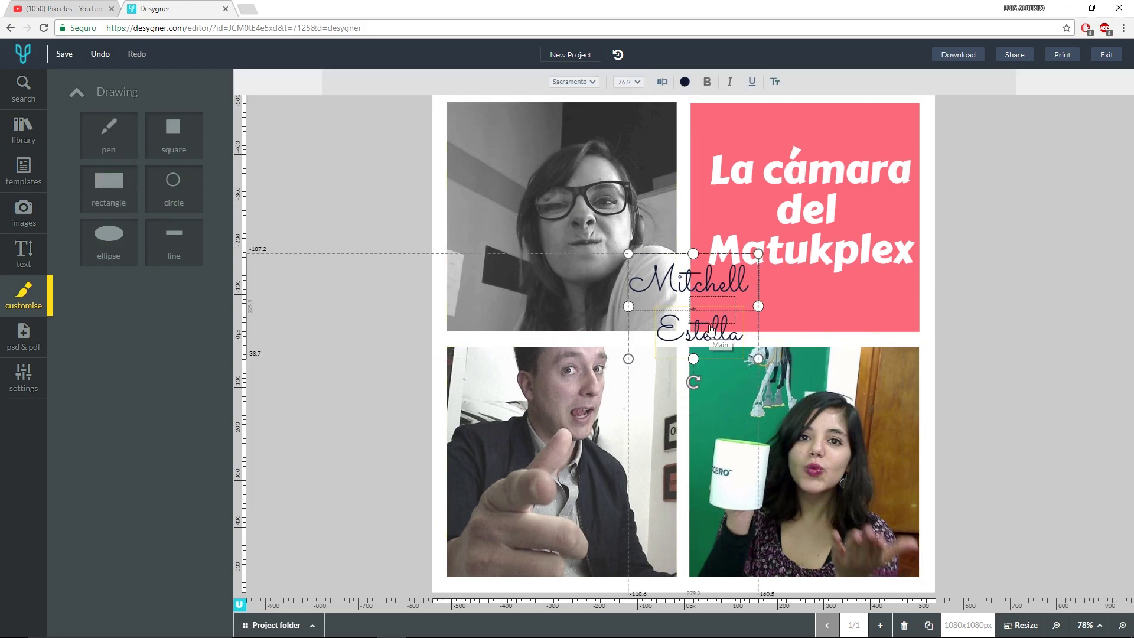
pyautogui.press('Delete')
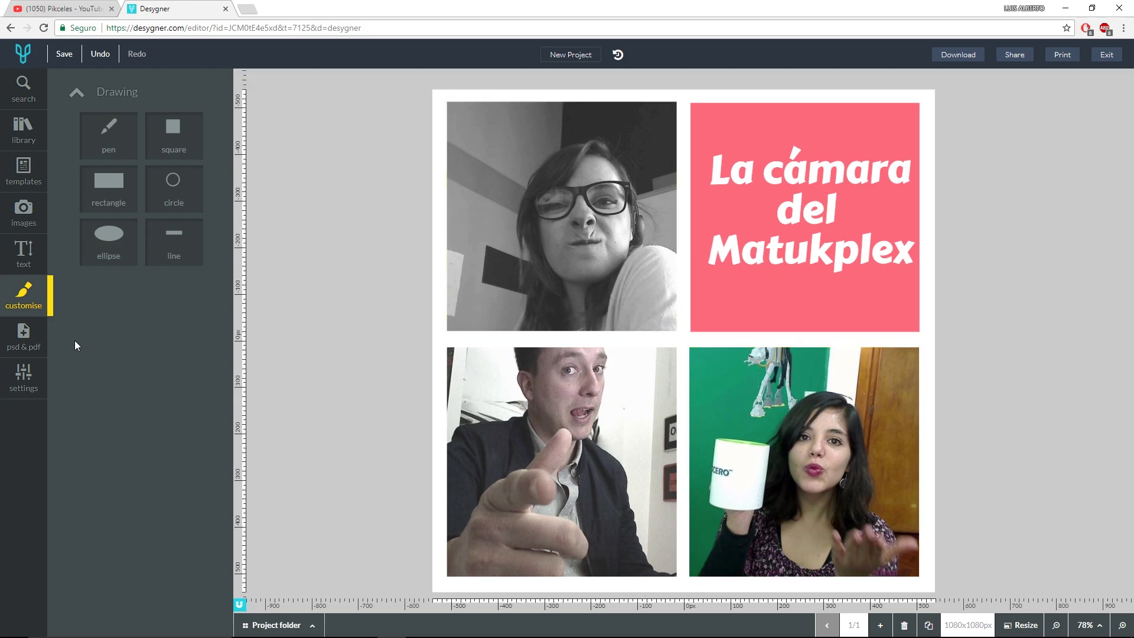
# Search Google Images for "casa".
pyautogui.click(24, 89)
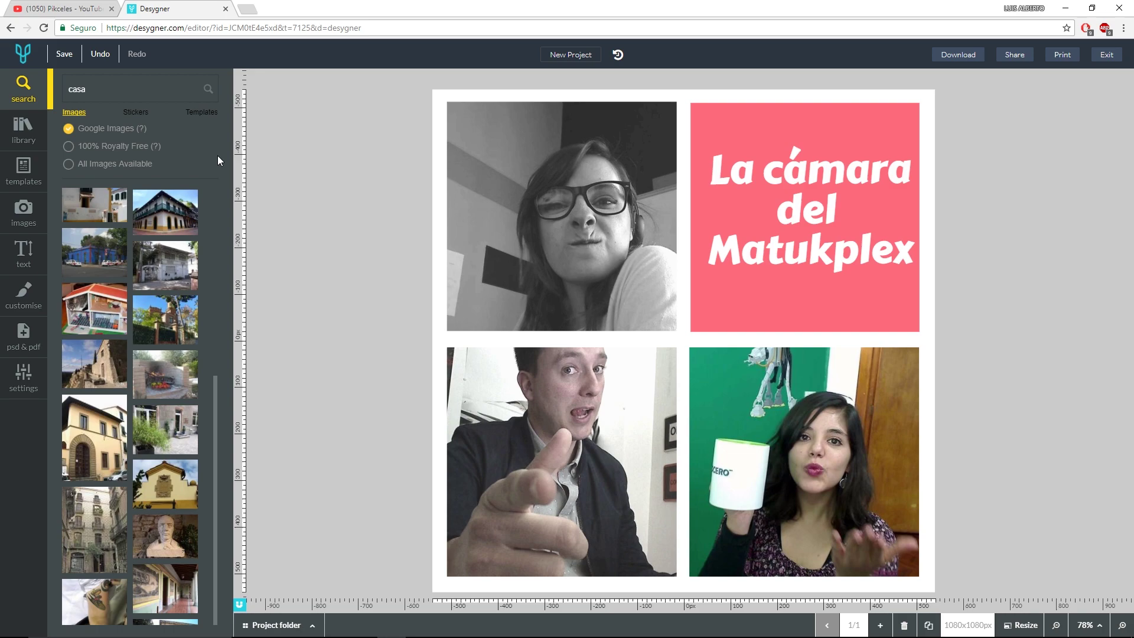
# Download the collage as a high-quality JPEG and open the downloaded image file.
pyautogui.click(960, 56)
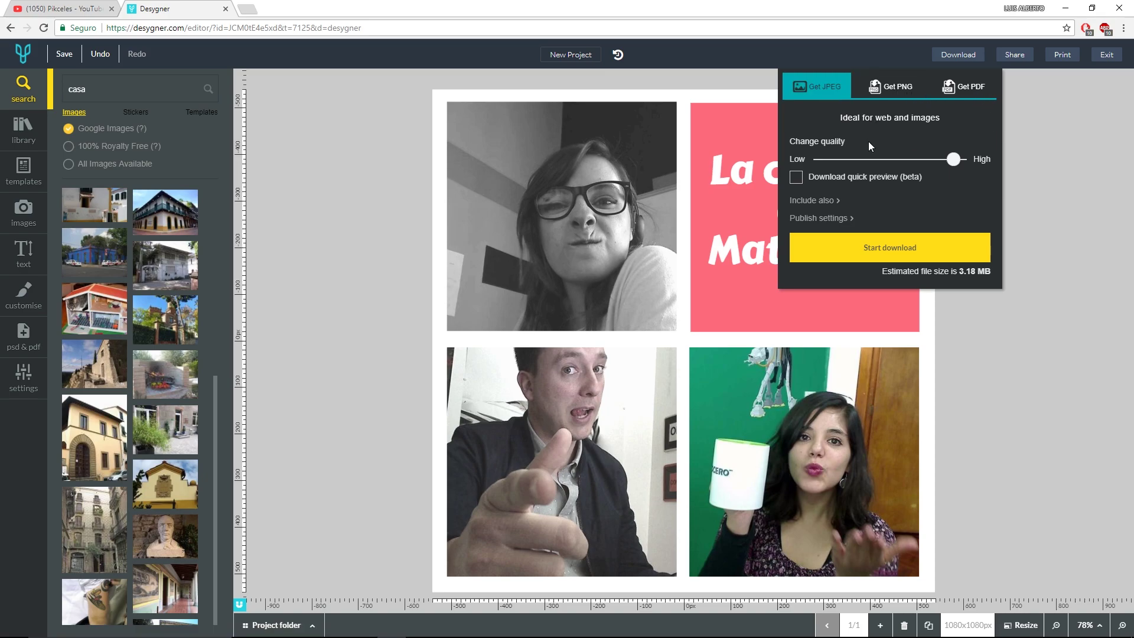
pyautogui.click(895, 248)
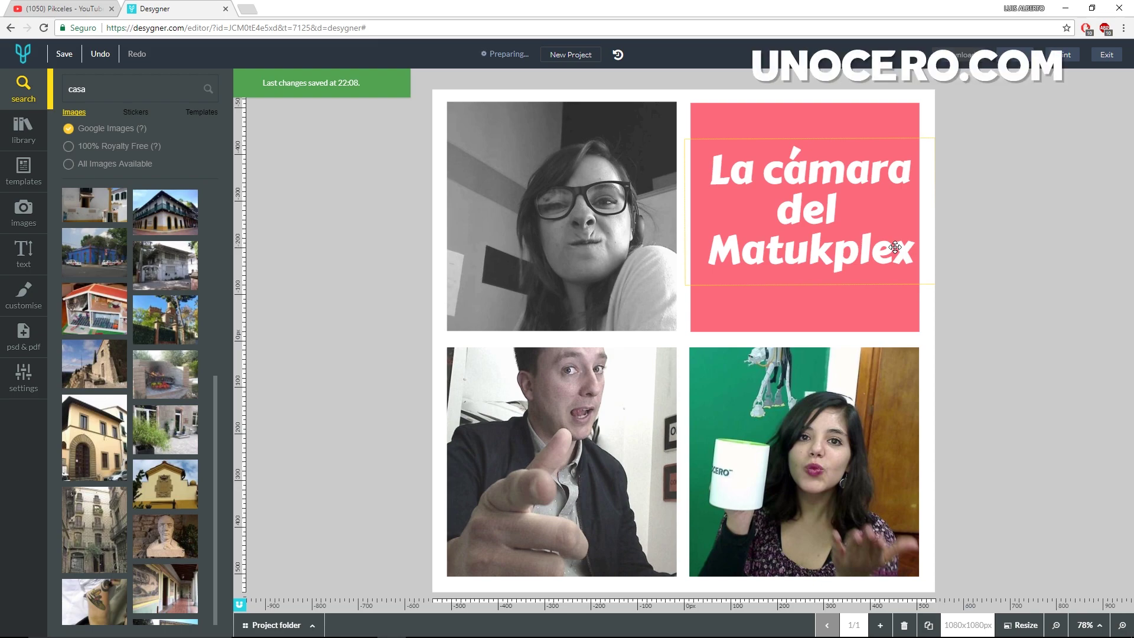
pyautogui.click(1014, 55)
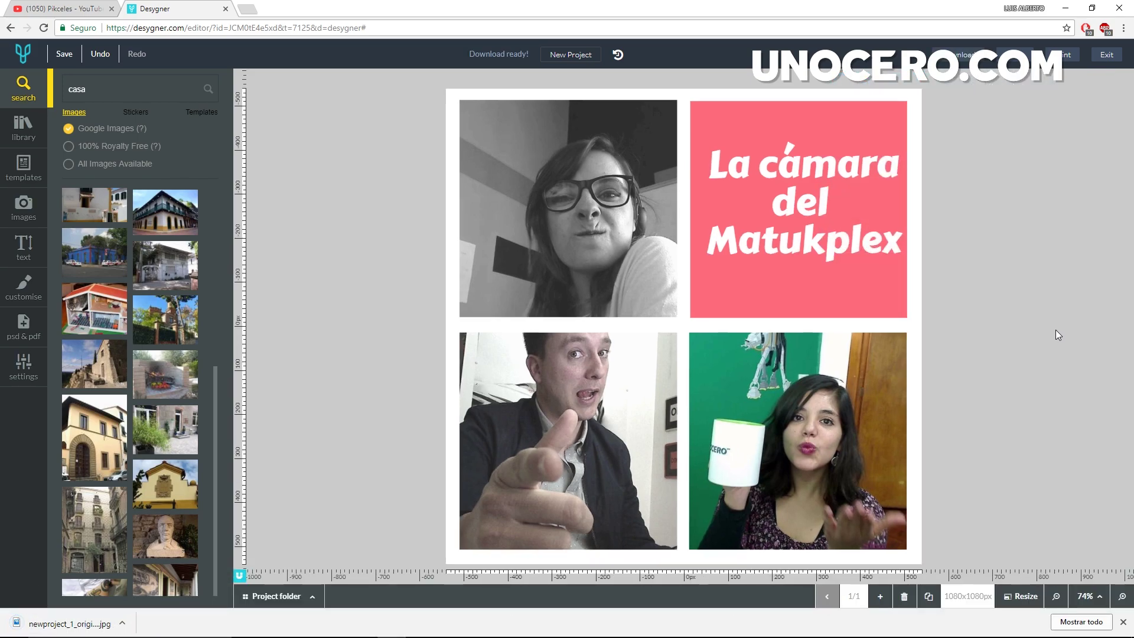
pyautogui.click(59, 626)
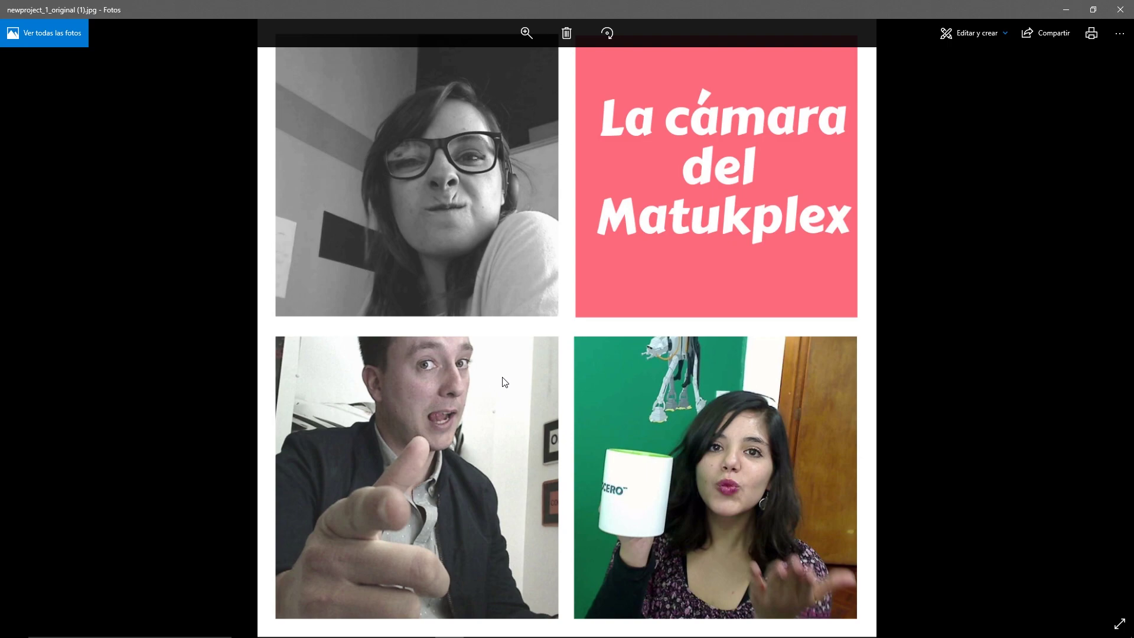